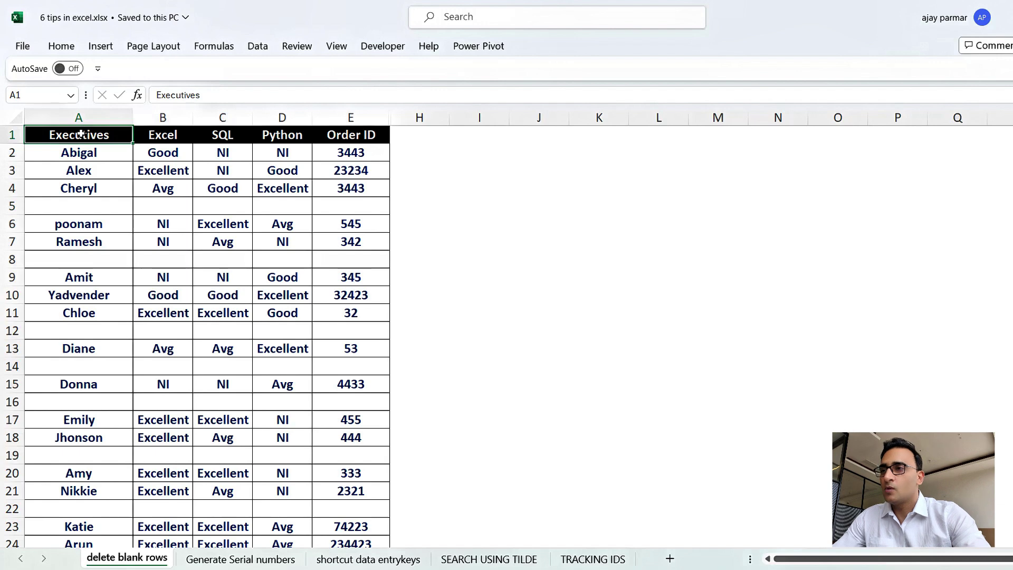
# Step: Select all the blank cells in the Executives table with Go To Special, using the Blanks option
pyautogui.hotkey('ctrl', 'shift', 'End')
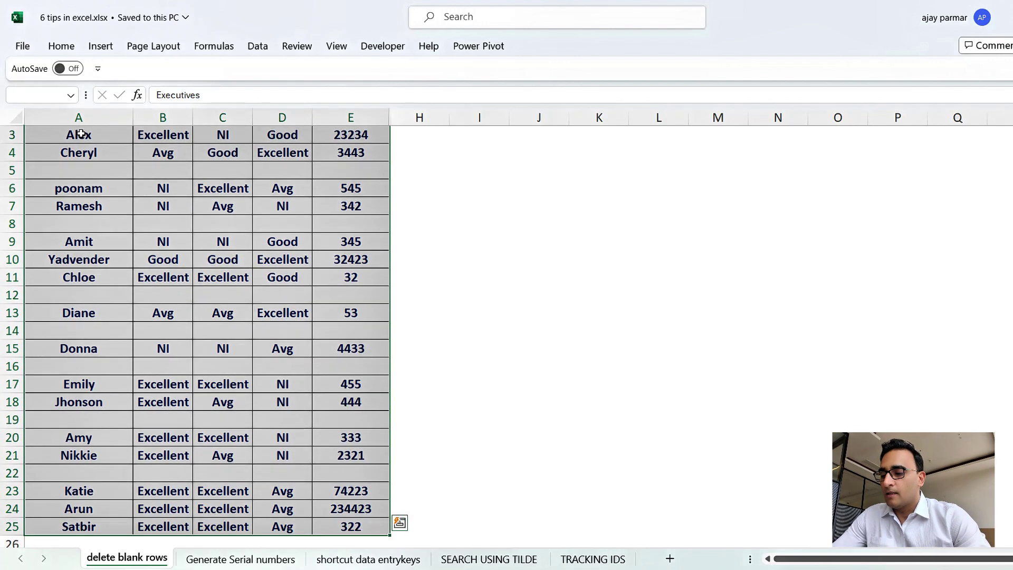
pyautogui.hotkey('ctrl', 'g')
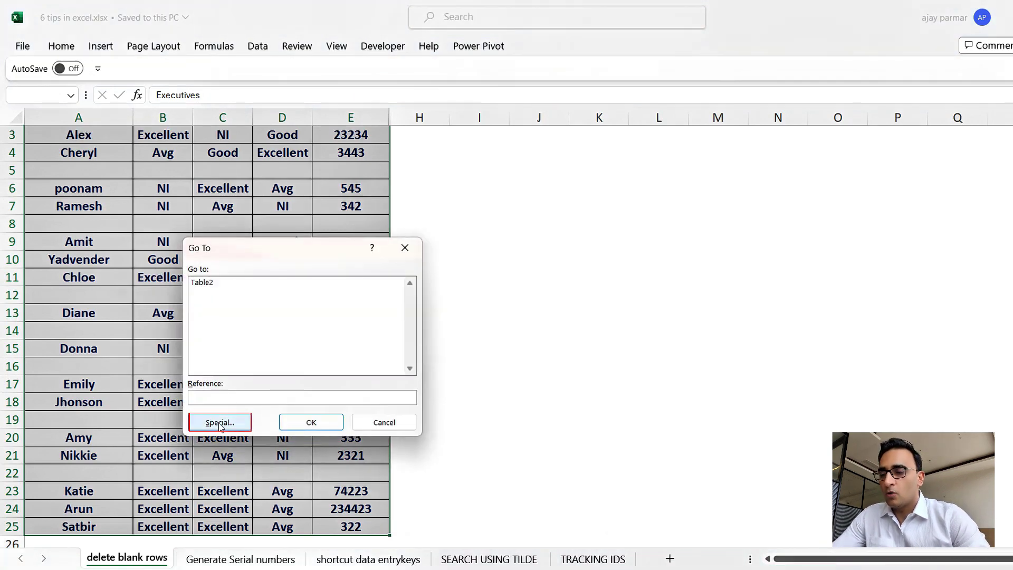
pyautogui.hotkey('alt', 's')
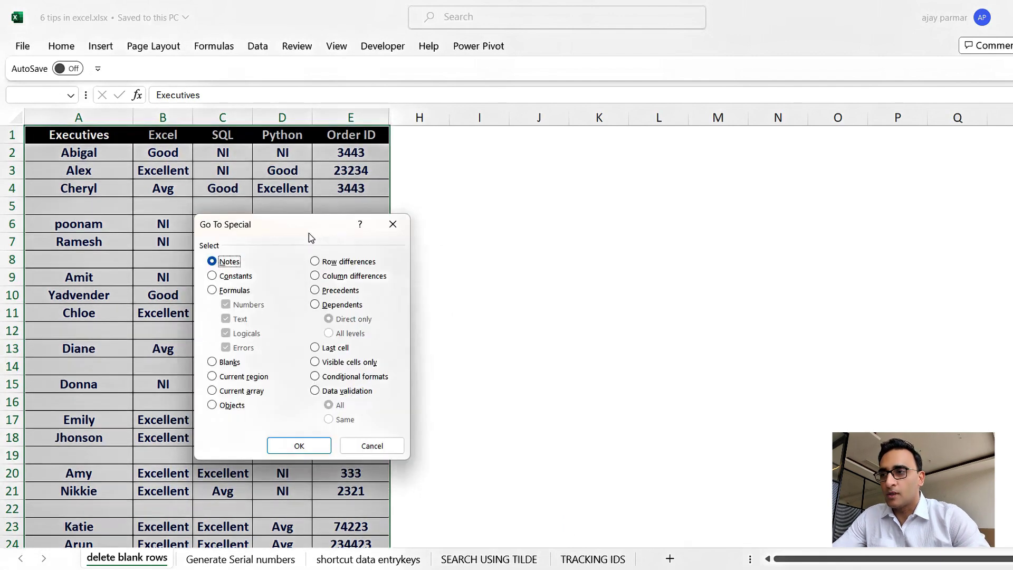
pyautogui.hotkey('alt', 'k')
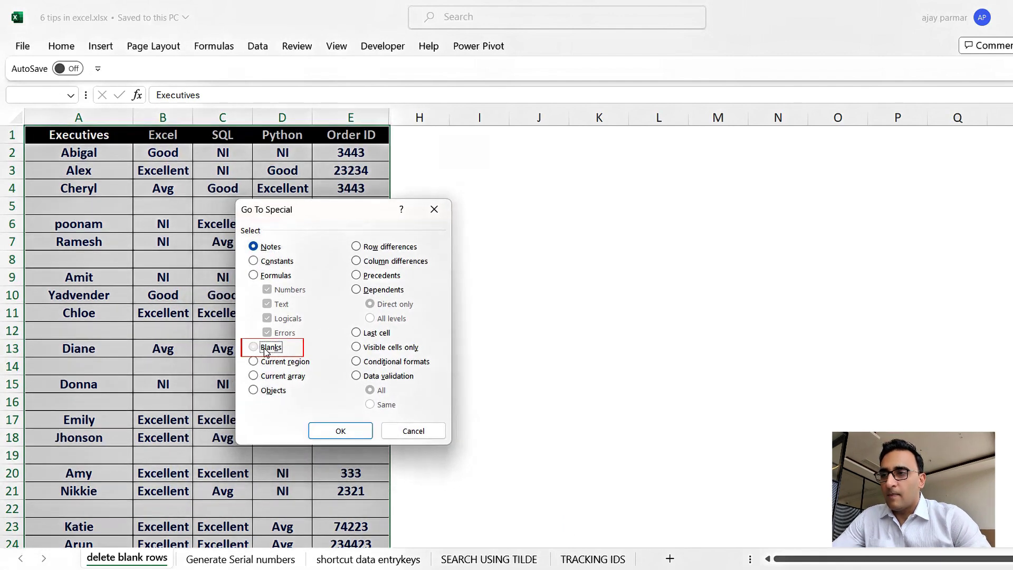
pyautogui.click(349, 430)
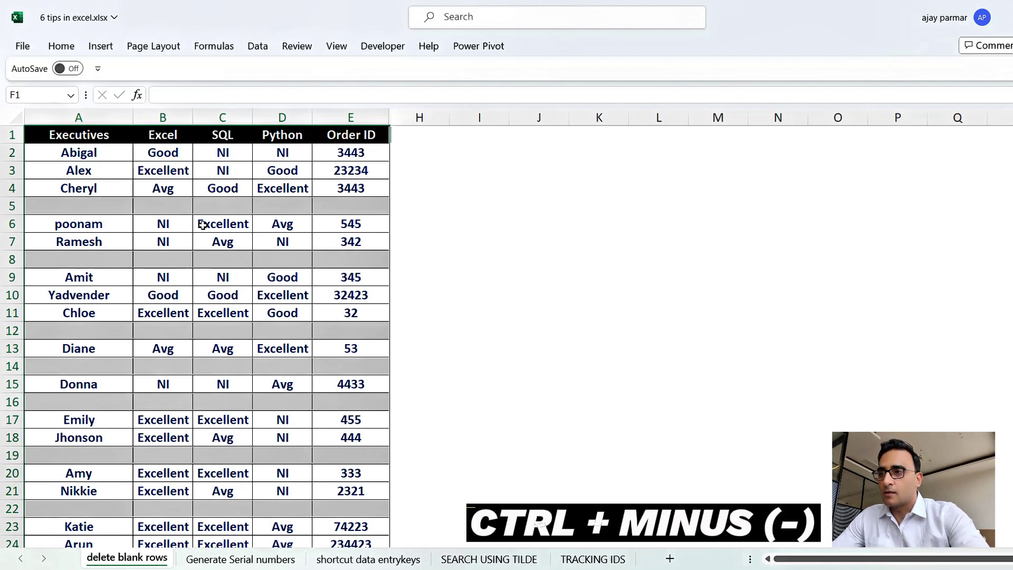
# Step: Delete the selected blank cells with the Shift cells up option and clear the selection
pyautogui.hotkey('ctrl', '-')
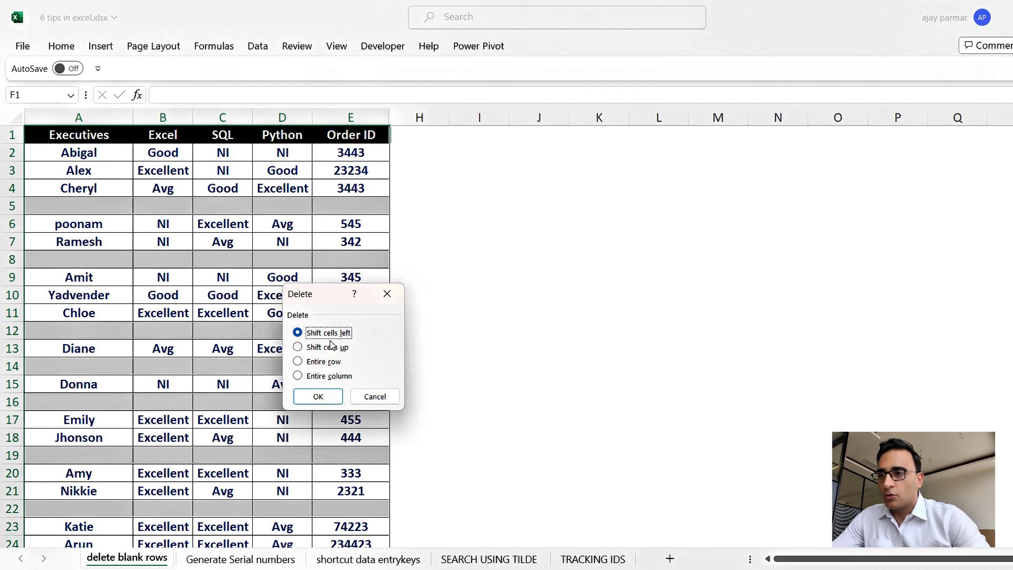
pyautogui.click(302, 348)
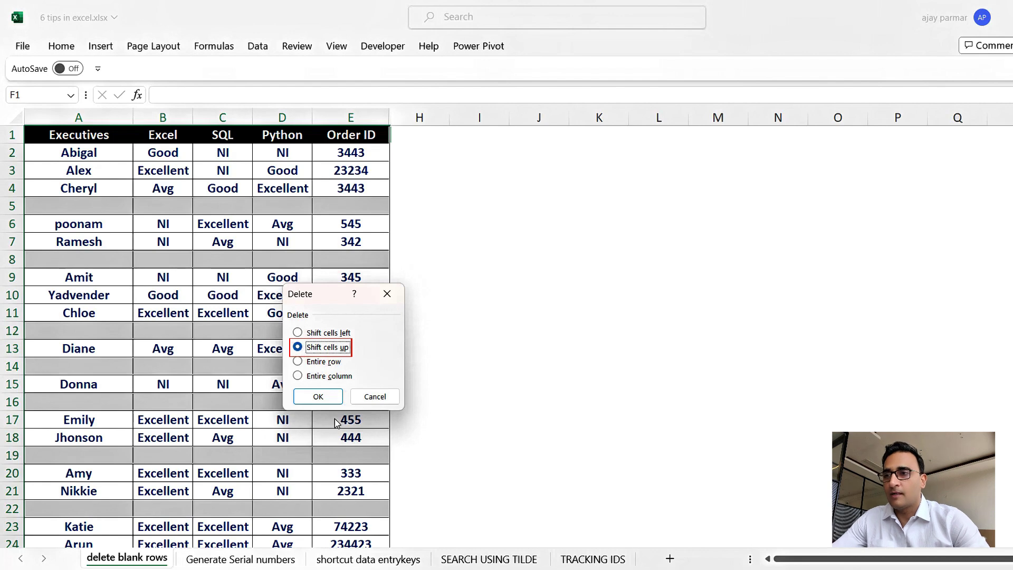
pyautogui.click(320, 398)
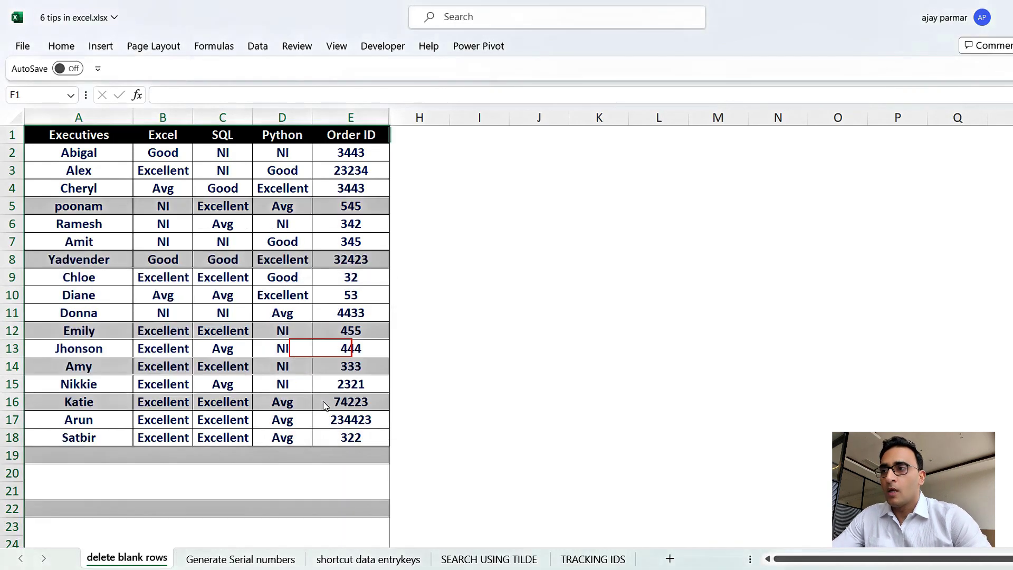
pyautogui.click(234, 319)
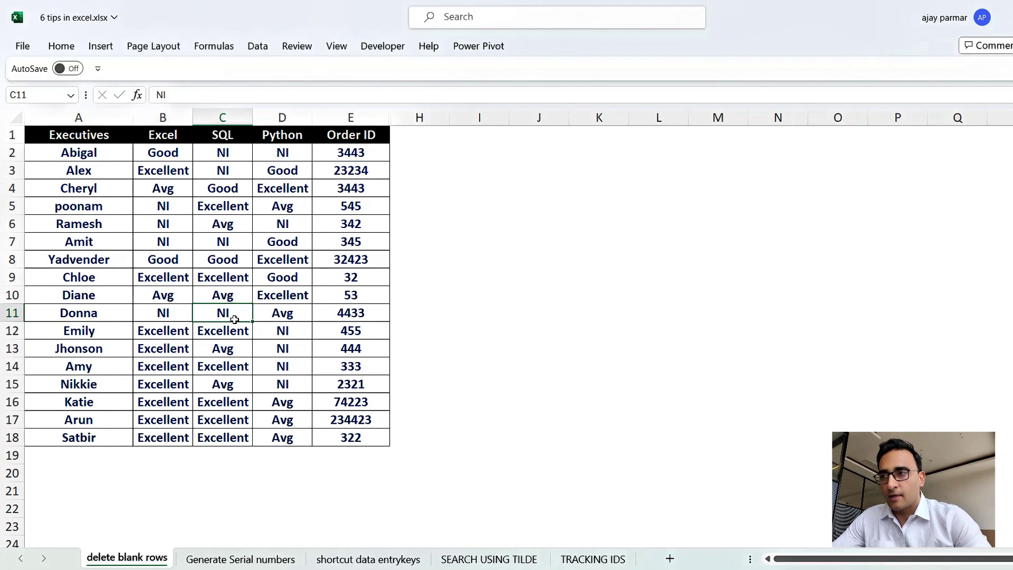
# Step: Clear all the existing serial numbers from column A of the Generate Serial numbers sheet
pyautogui.click(237, 561)
pyautogui.click(65, 177)
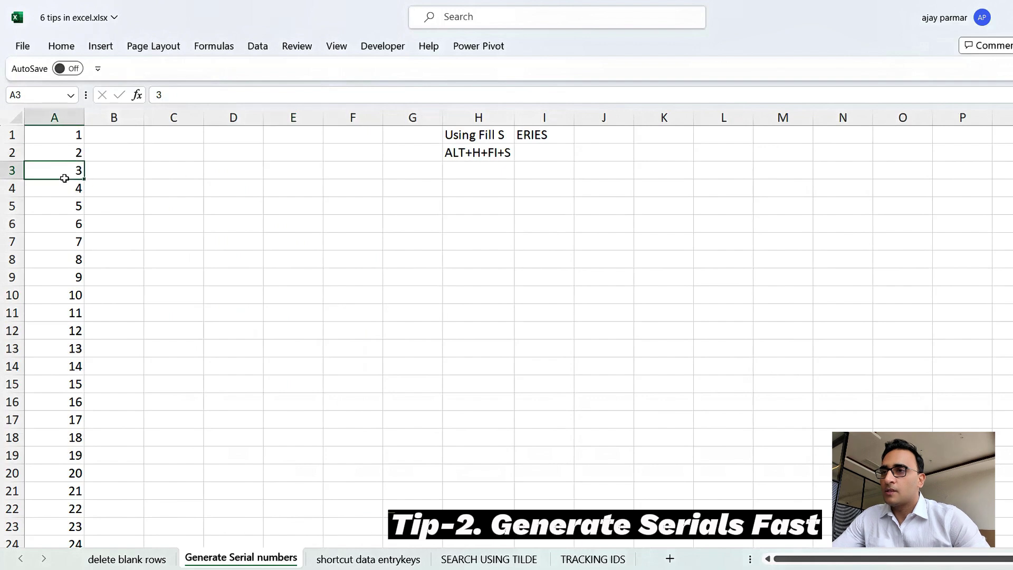
pyautogui.press('Up')
pyautogui.press('Up')
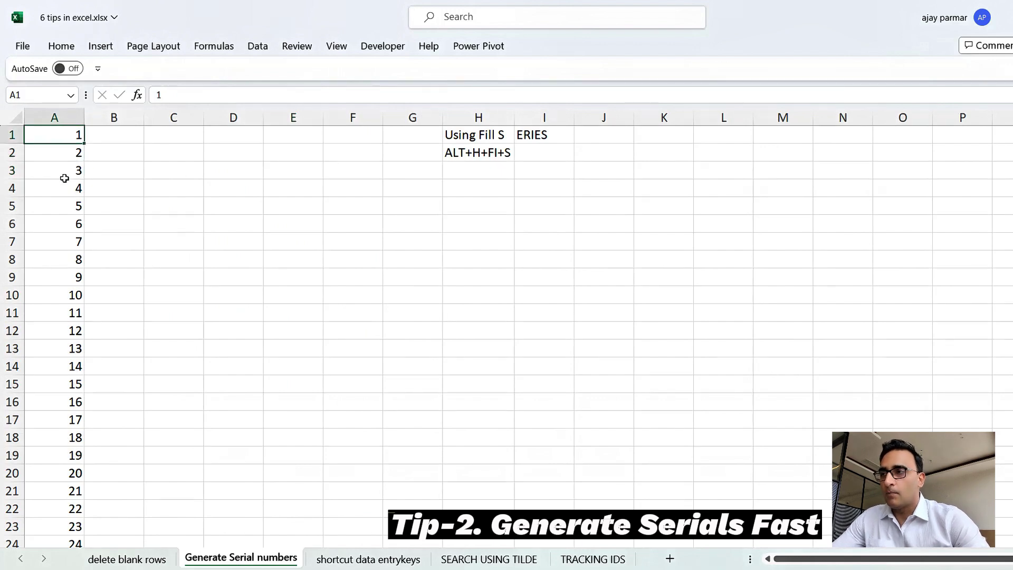
pyautogui.hotkey('ctrl', 'shift', 'Down')
pyautogui.hotkey('ctrl', 'shift', 'Up')
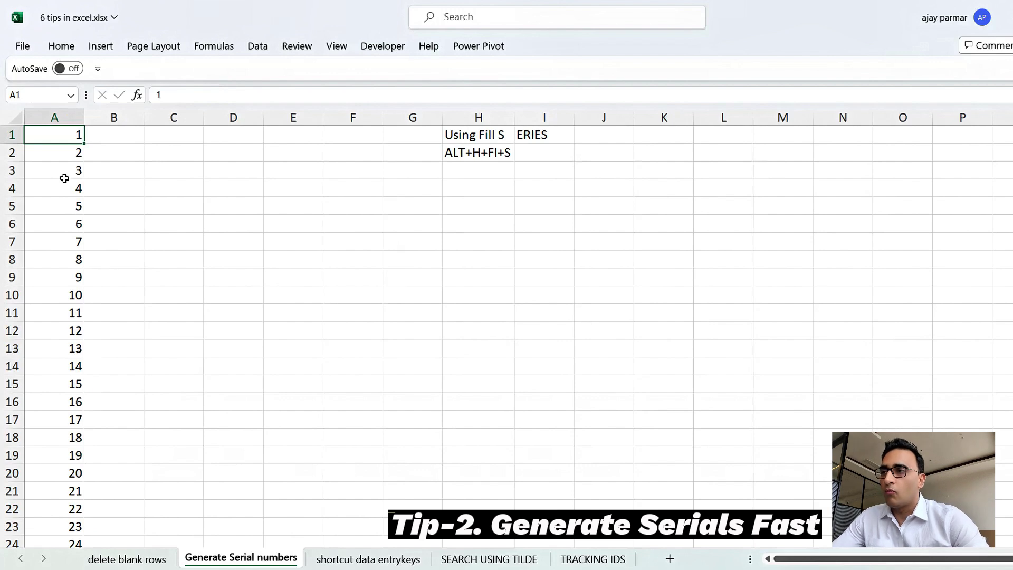
pyautogui.hotkey('ctrl', 'shift', 'Down')
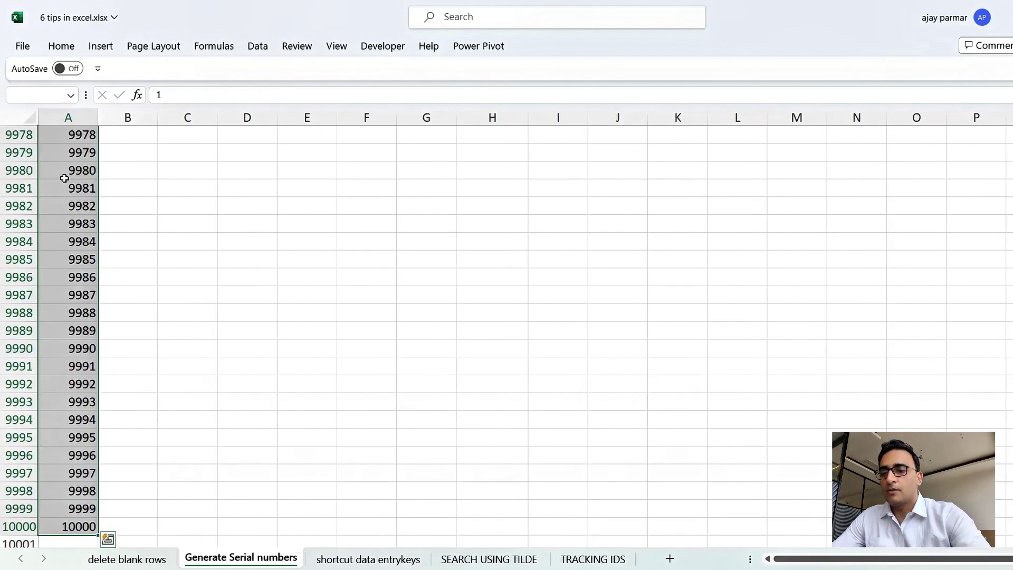
pyautogui.press('Delete')
# Step: Enter 1 in cell A1 as the starting serial number and keep the cell selected
pyautogui.hotkey('ctrl', 'shift', 'Up')
pyautogui.write('1')
pyautogui.hotkey('ctrl', 'Return')
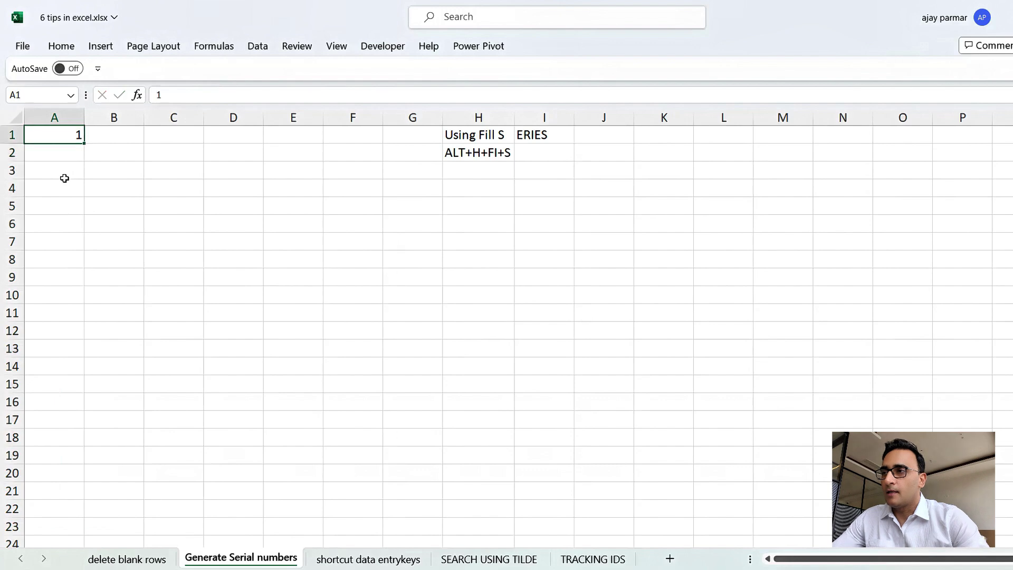
# Step: Try filling A1 down to A12 as an AutoFill series of consecutive numbers
pyautogui.moveTo(84, 144); pyautogui.dragTo(92, 339)
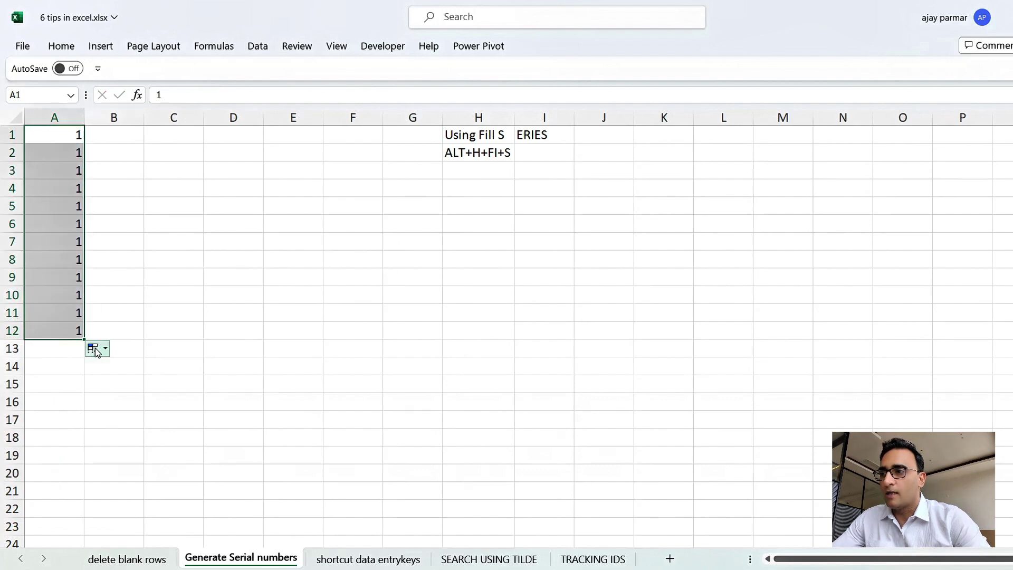
pyautogui.click(96, 348)
pyautogui.click(96, 384)
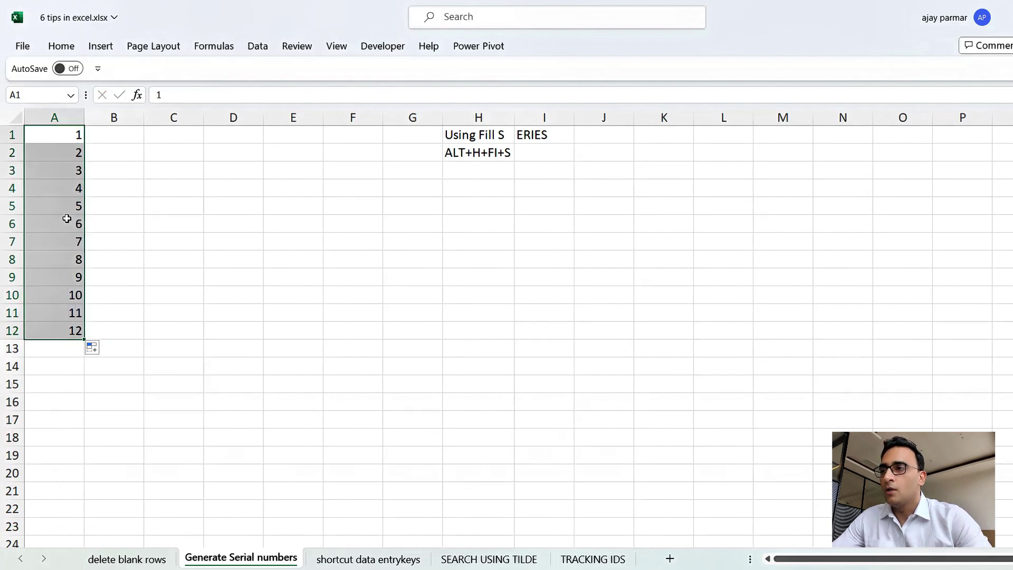
pyautogui.click(67, 218)
pyautogui.hotkey('ctrl', 'z')
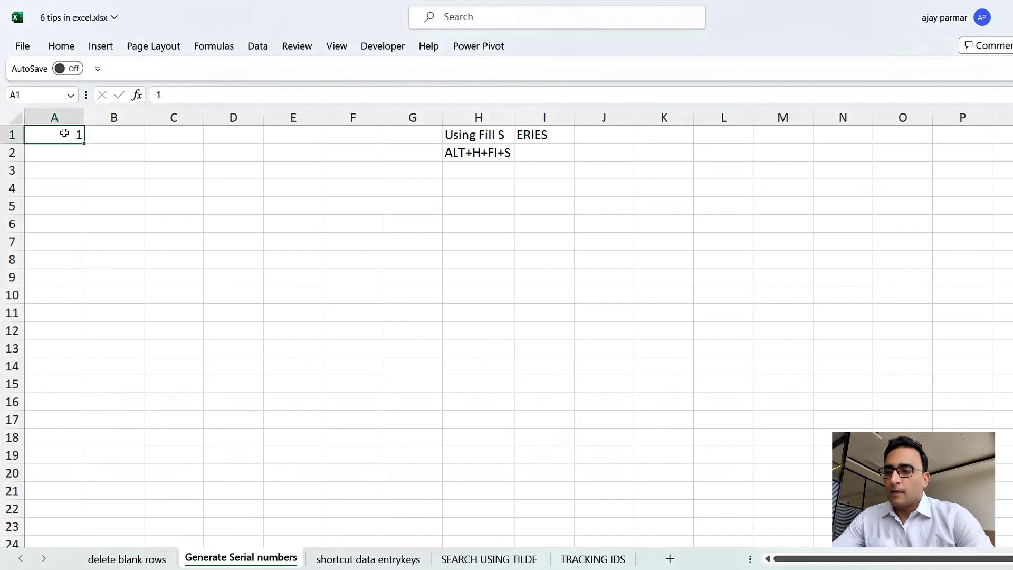
# Step: Fill serial numbers down from A1 with a linear Series in Columns, step value 1 and stop value 100, and check its extent
pyautogui.hotkey('alt', 'h')
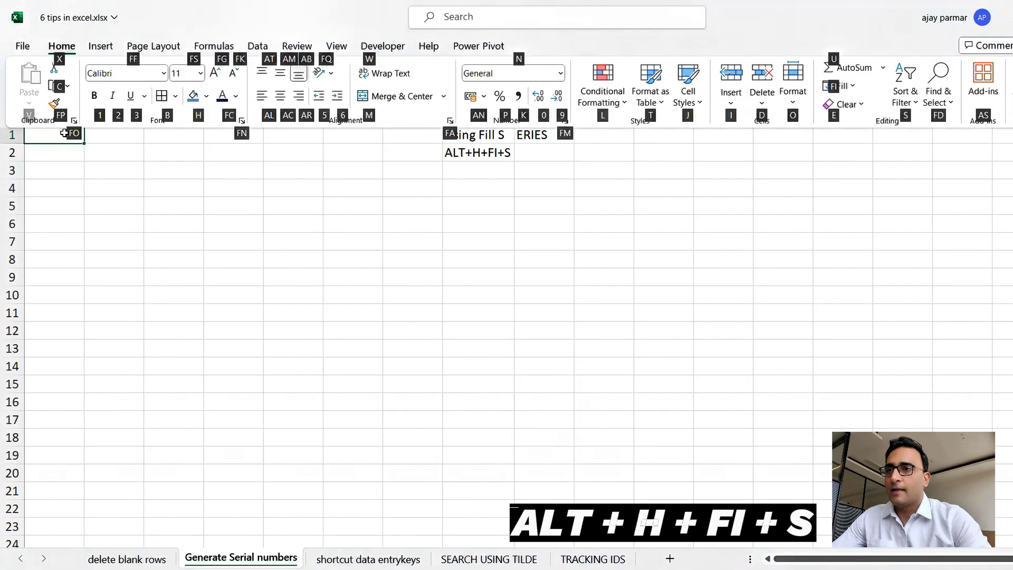
pyautogui.press('f')
pyautogui.press('i')
pyautogui.press('s')
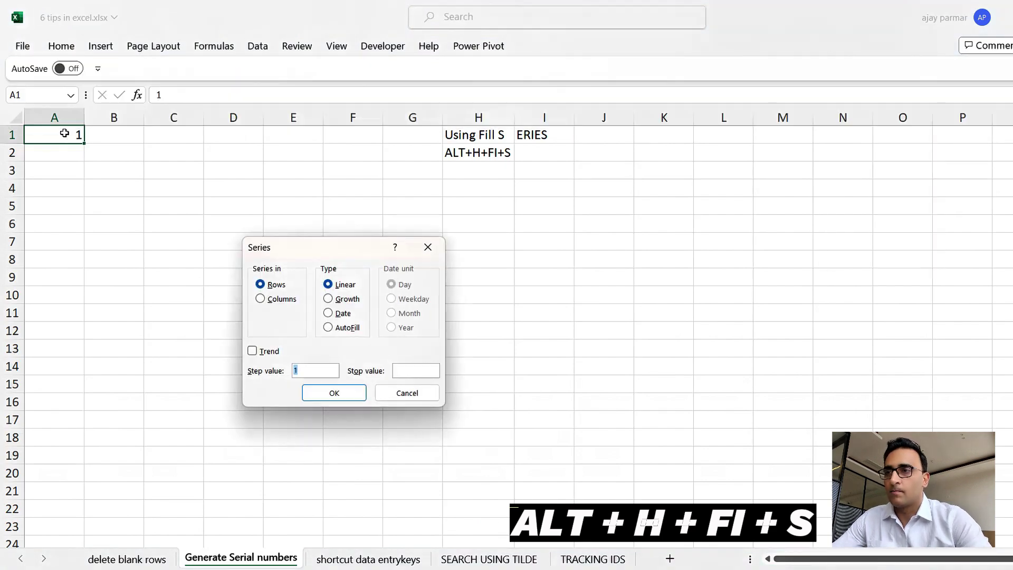
pyautogui.moveTo(329, 245); pyautogui.dragTo(310, 179)
pyautogui.click(242, 234)
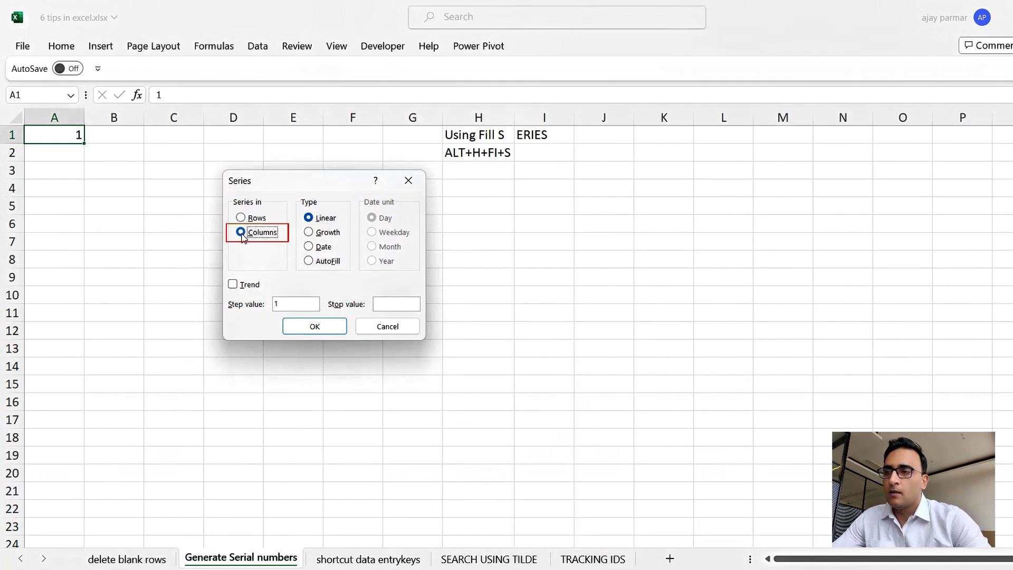
pyautogui.click(378, 304)
pyautogui.write('100')
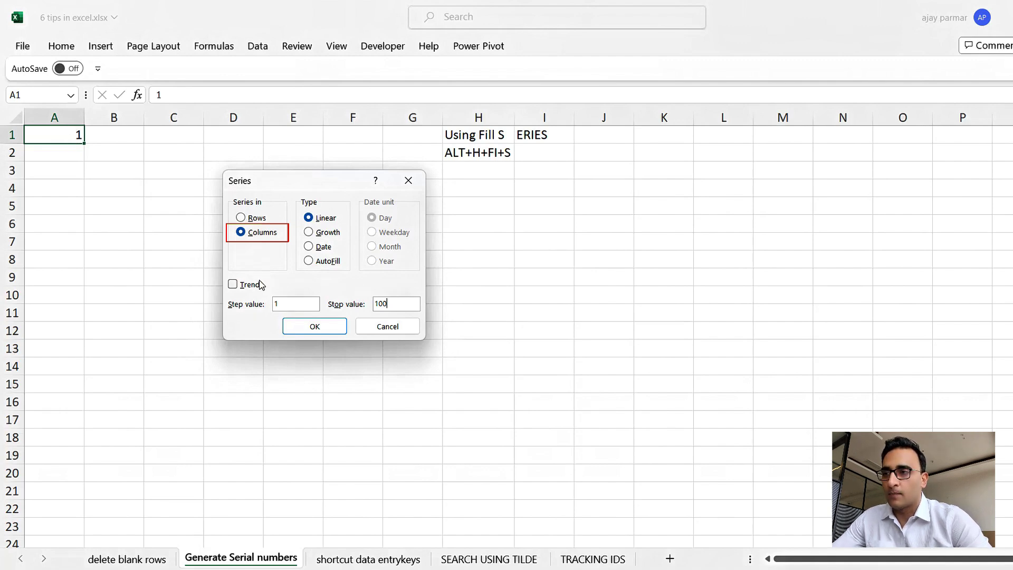
pyautogui.click(321, 332)
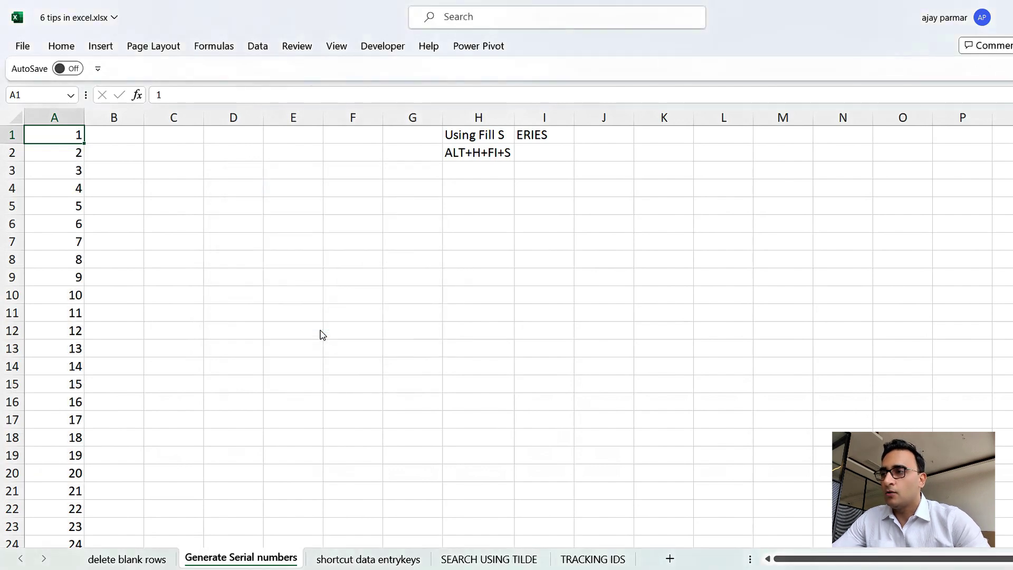
pyautogui.press('Down')
pyautogui.hotkey('ctrl', 'Down')
pyautogui.hotkey('ctrl', 'Up')
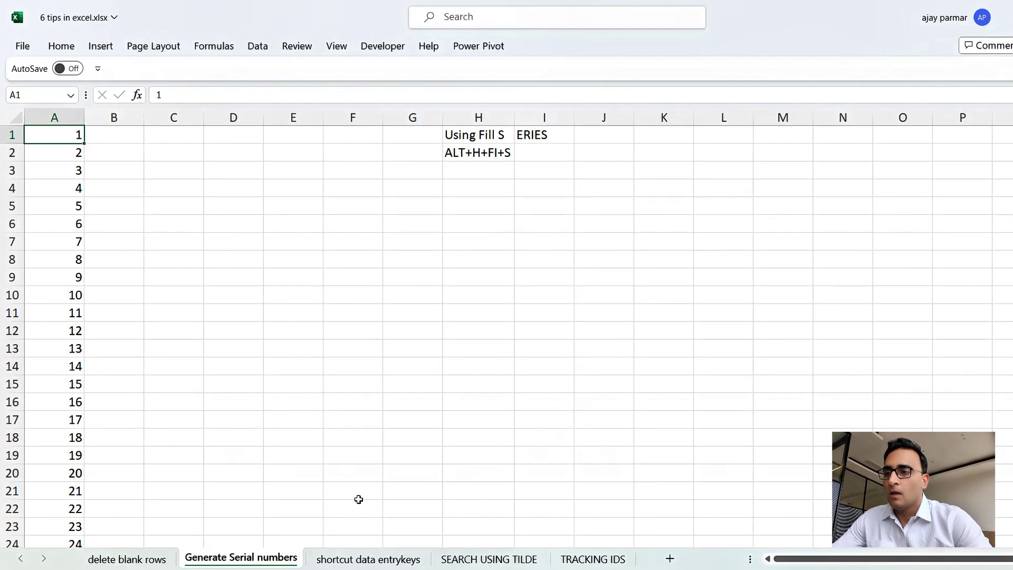
# Step: Open the shortcut data entrykeys sheet and select cell B3 in the Executive column
pyautogui.click(371, 559)
pyautogui.click(199, 189)
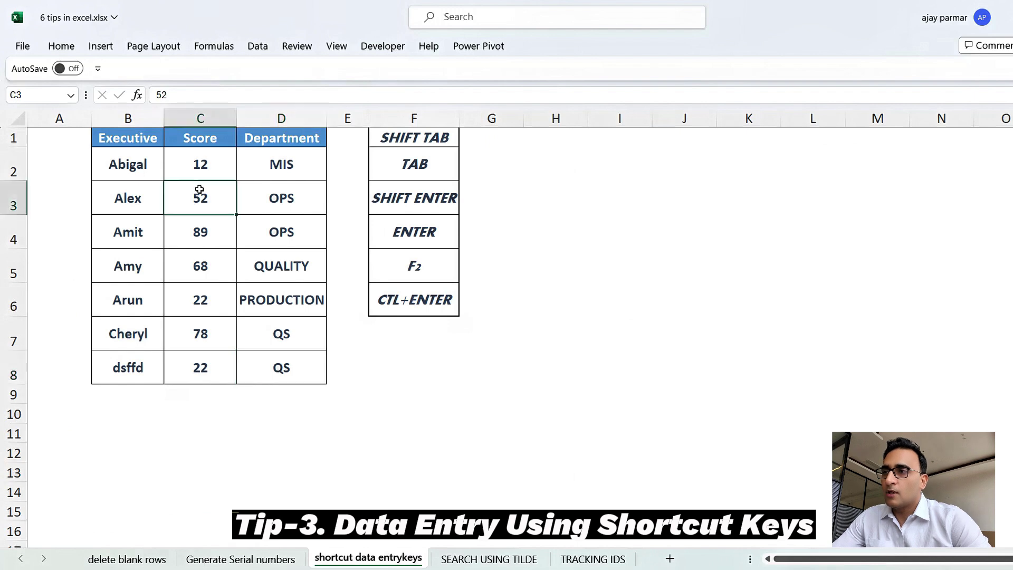
pyautogui.click(147, 165)
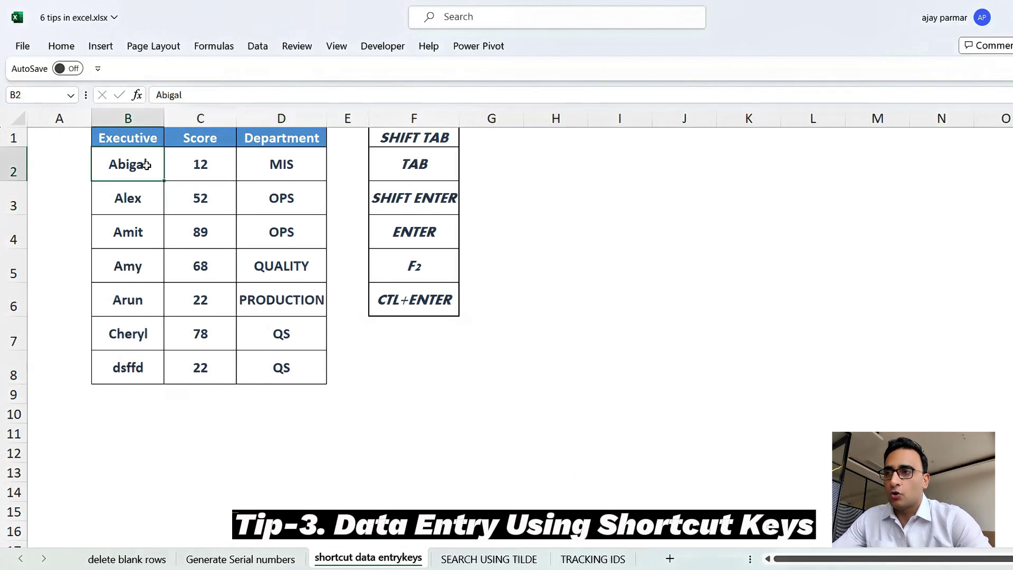
pyautogui.click(186, 192)
pyautogui.click(201, 232)
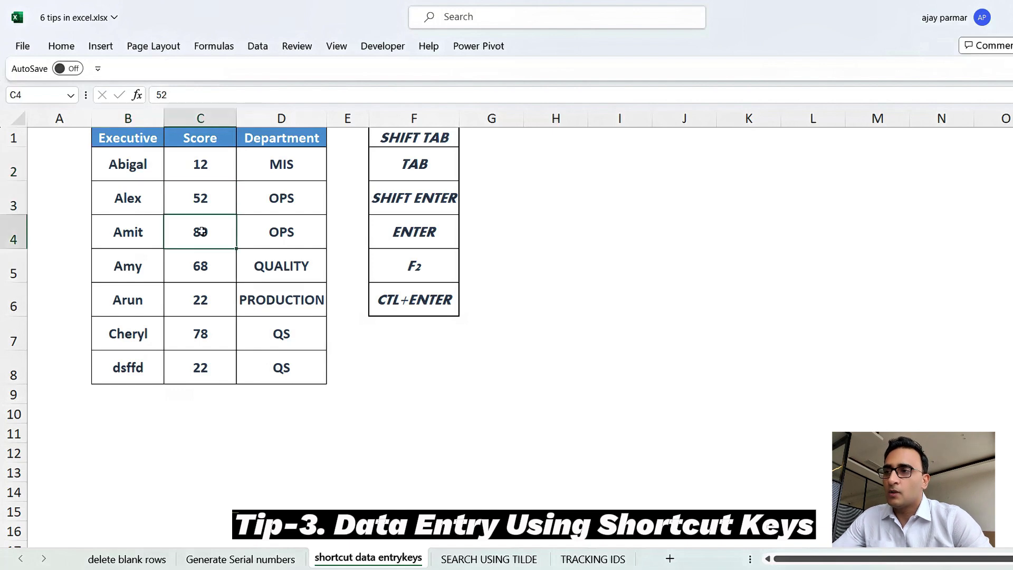
pyautogui.click(291, 210)
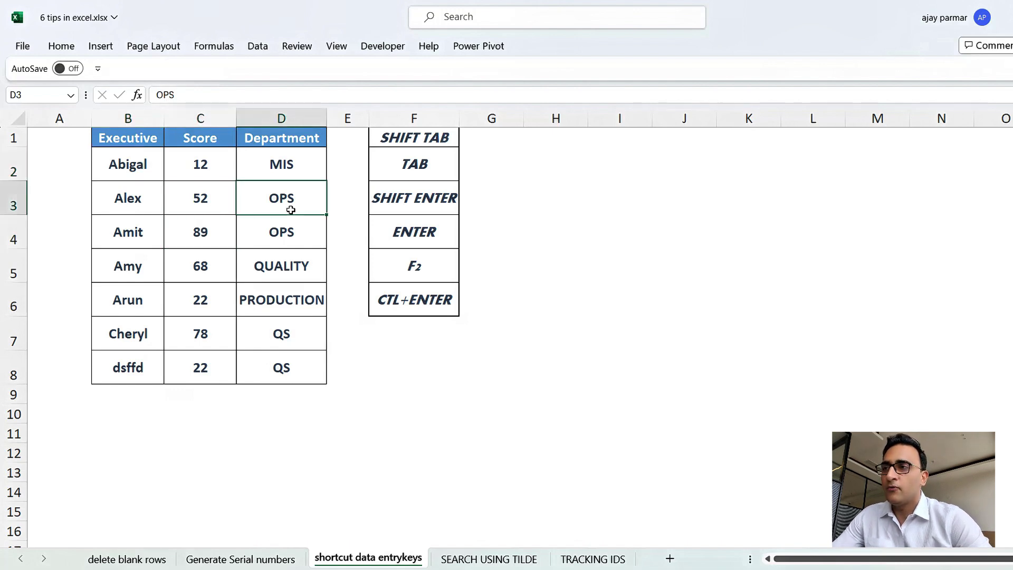
pyautogui.click(132, 190)
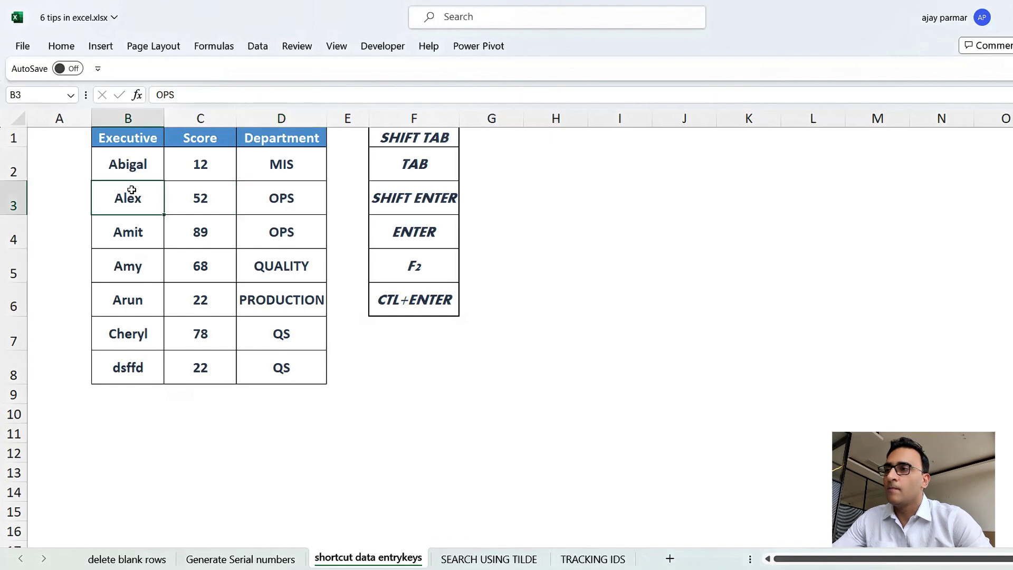
# Step: Step the active cell down the Executive column one row at a time to B9
pyautogui.press('Return')
pyautogui.press('Return')
pyautogui.press('Return')
pyautogui.press('Return')
pyautogui.press('Return')
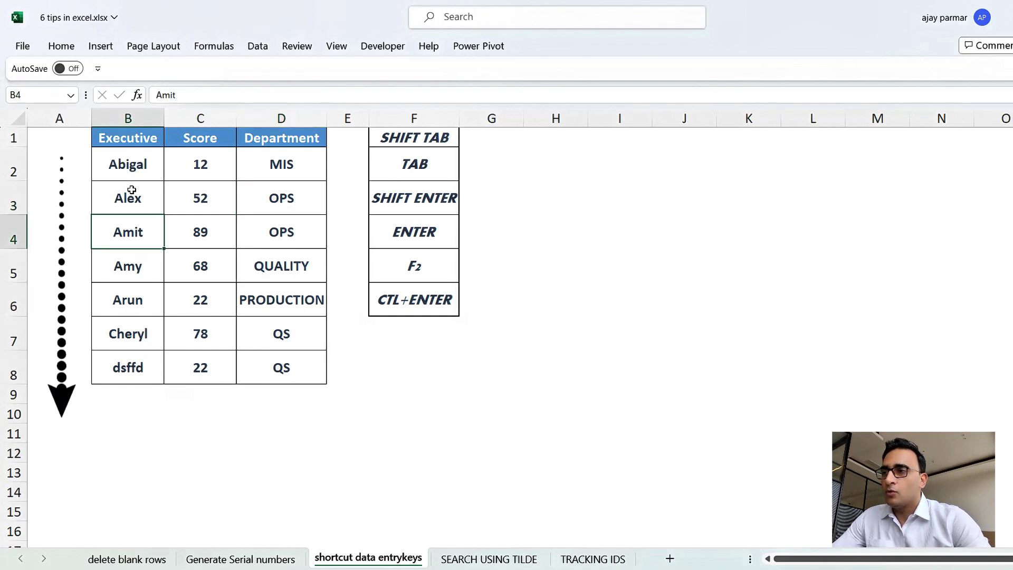
pyautogui.press('Return')
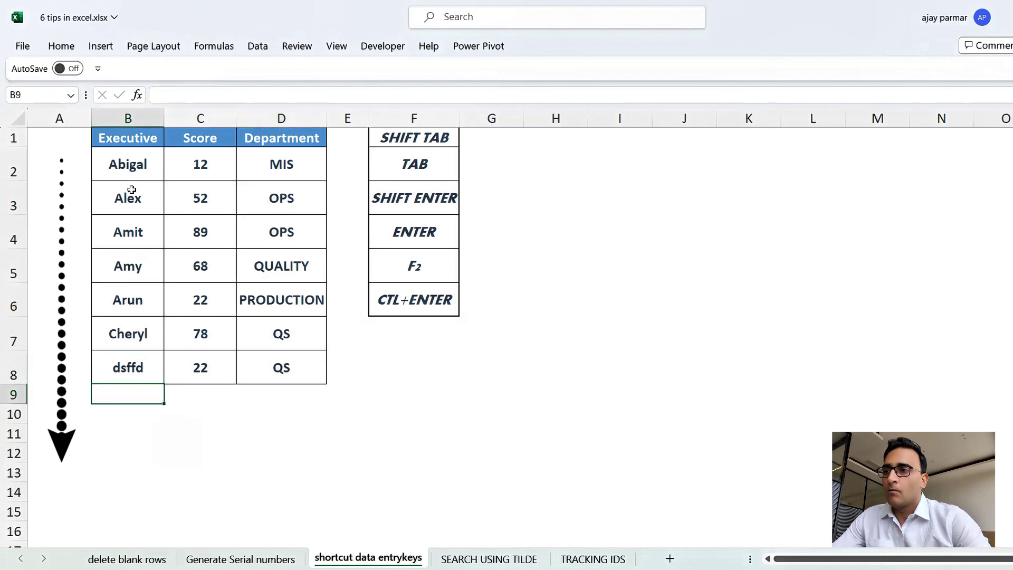
# Step: Step the active cell back up the Executive column one row at a time to B2
pyautogui.hotkey('shift', 'Return')
pyautogui.hotkey('shift', 'Return')
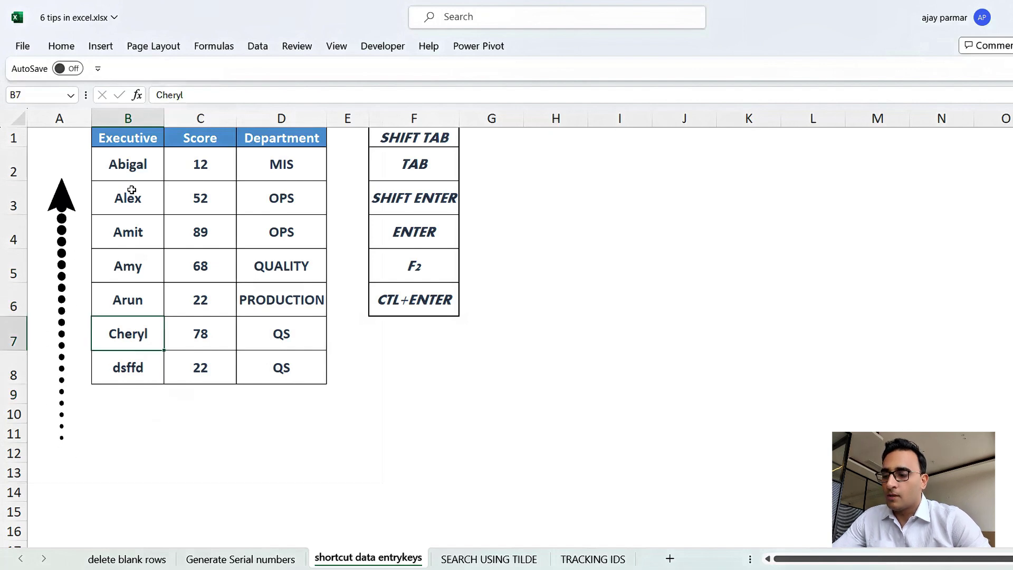
pyautogui.hotkey('shift', 'Return')
pyautogui.hotkey('shift', 'Return')
pyautogui.hotkey('shift', 'Return')
pyautogui.hotkey('shift', 'Return')
pyautogui.hotkey('shift', 'Return')
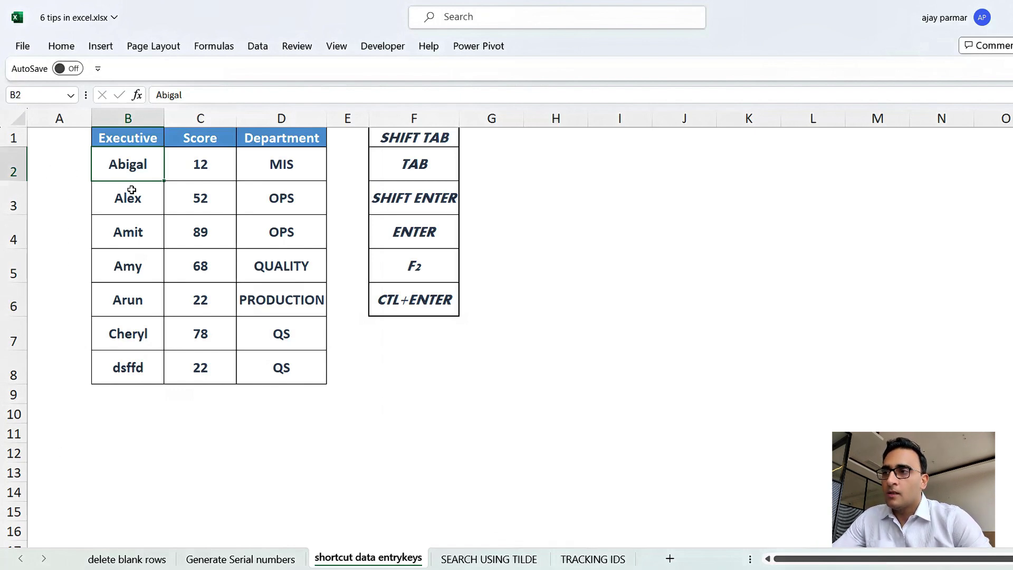
# Step: Step the active cell from B2 across to the Department column and down to D5
pyautogui.press('Tab')
pyautogui.press('Tab')
pyautogui.press('Return')
pyautogui.press('Return')
pyautogui.press('Return')
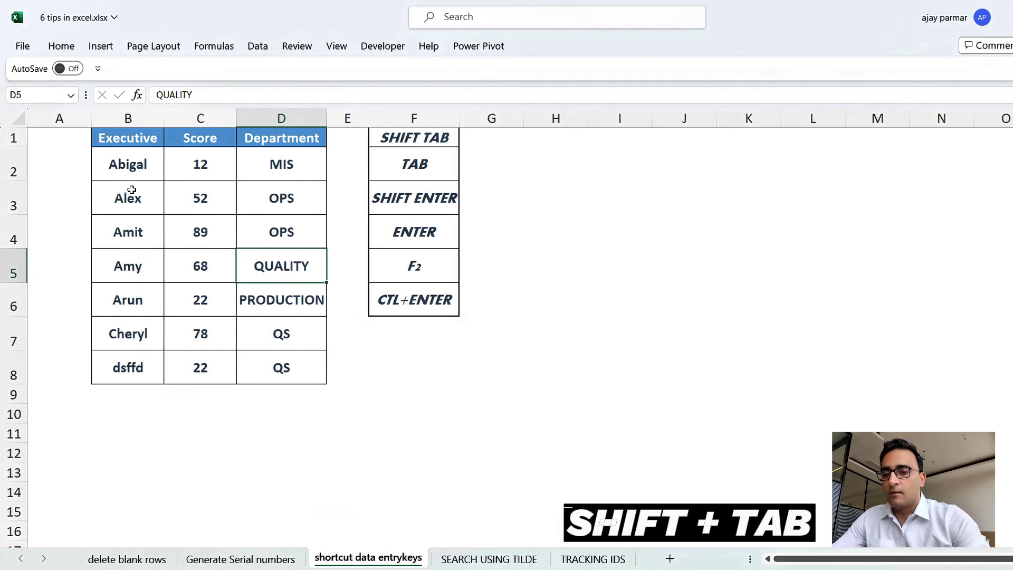
# Step: Step the active cell rightward along row 5, past the key list into the empty columns
pyautogui.press('Tab')
pyautogui.press('Tab')
pyautogui.press('Tab')
pyautogui.press('Tab')
pyautogui.press('Tab')
pyautogui.press('Tab')
pyautogui.press('Tab')
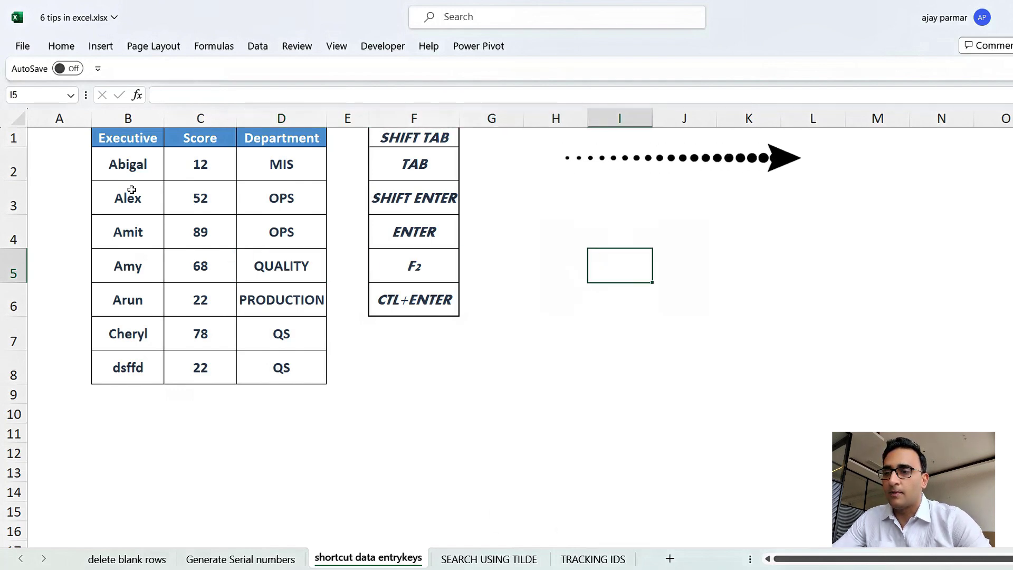
pyautogui.press('Tab')
# Step: Step the active cell back leftward along row 5, and rightward again to F5
pyautogui.hotkey('shift', 'Tab')
pyautogui.hotkey('shift', 'Tab')
pyautogui.hotkey('shift', 'Tab')
pyautogui.hotkey('shift', 'Tab')
pyautogui.hotkey('shift', 'Tab')
pyautogui.hotkey('shift', 'Tab')
pyautogui.hotkey('shift', 'Tab')
pyautogui.press('Tab')
pyautogui.press('Tab')
pyautogui.press('Tab')
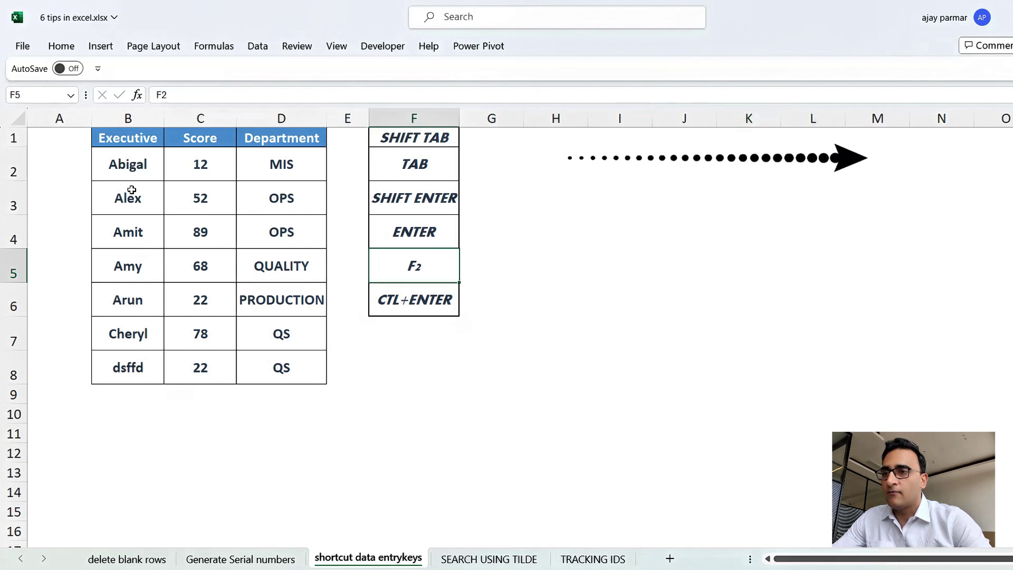
# Step: Step the active cell leftward along row 5 from F5 back to the Executive column
pyautogui.hotkey('shift', 'Tab')
pyautogui.hotkey('shift', 'Tab')
pyautogui.hotkey('shift', 'Tab')
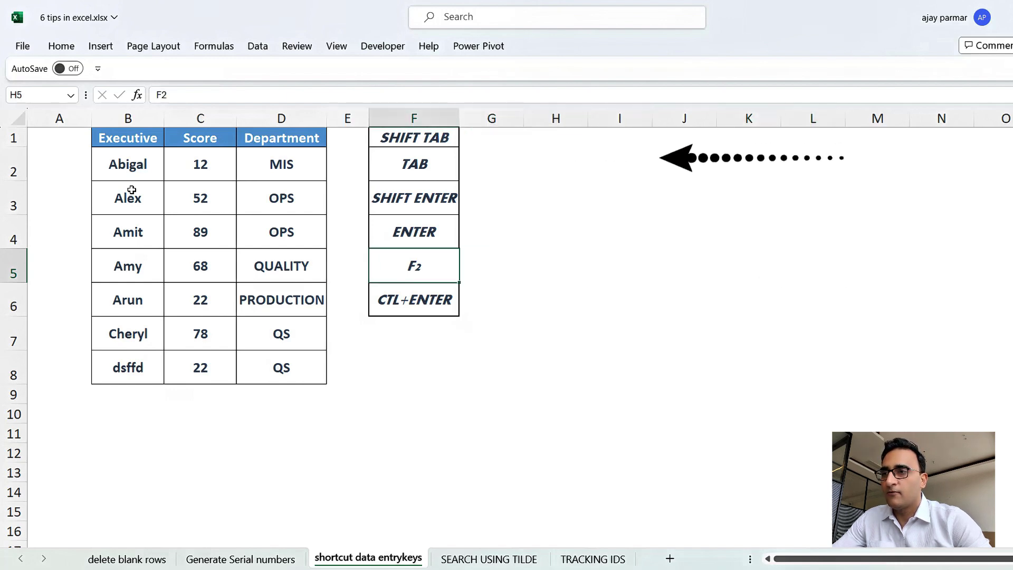
pyautogui.hotkey('shift', 'Tab')
pyautogui.hotkey('shift', 'Tab')
pyautogui.hotkey('shift', 'Tab')
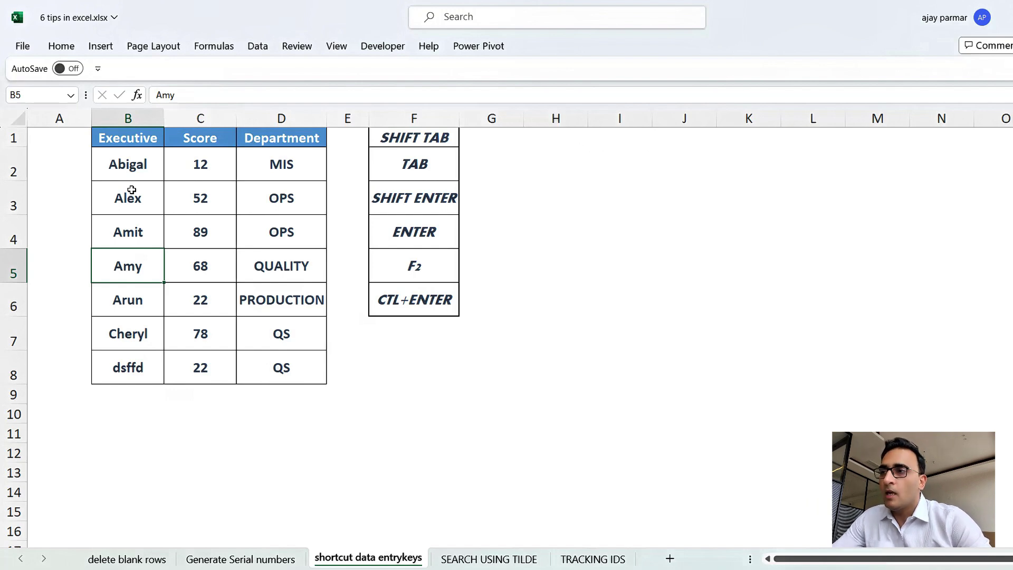
# Step: Step the active cell down the Executive column to row 8, across to D8, and up to D6
pyautogui.press('Return')
pyautogui.press('Return')
pyautogui.press('Return')
pyautogui.press('Tab')
pyautogui.press('Tab')
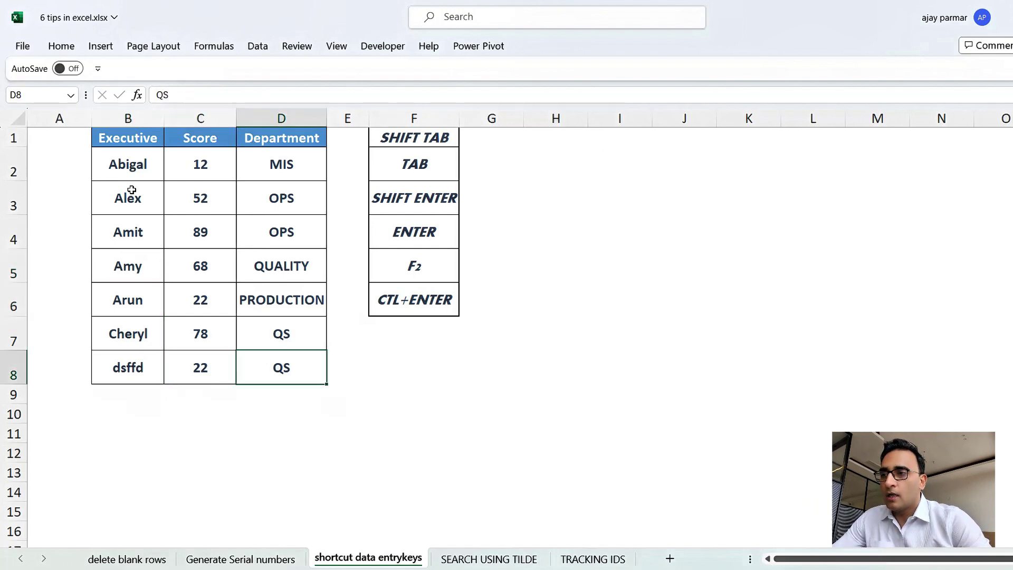
pyautogui.hotkey('shift', 'Return')
pyautogui.hotkey('shift', 'Return')
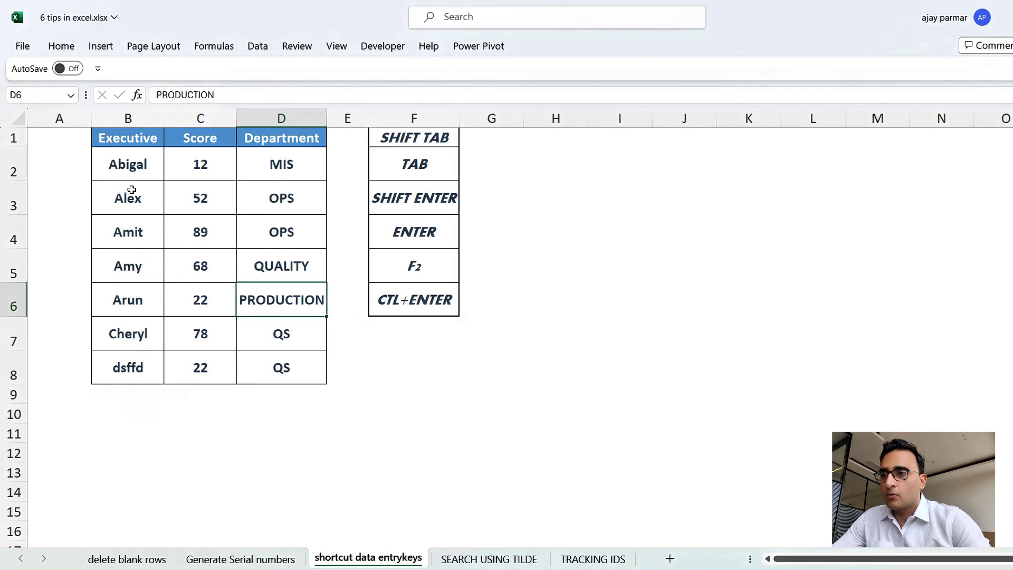
# Step: Move down to D8 and replace its Department entry with pquey
pyautogui.press('Return')
pyautogui.press('Return')
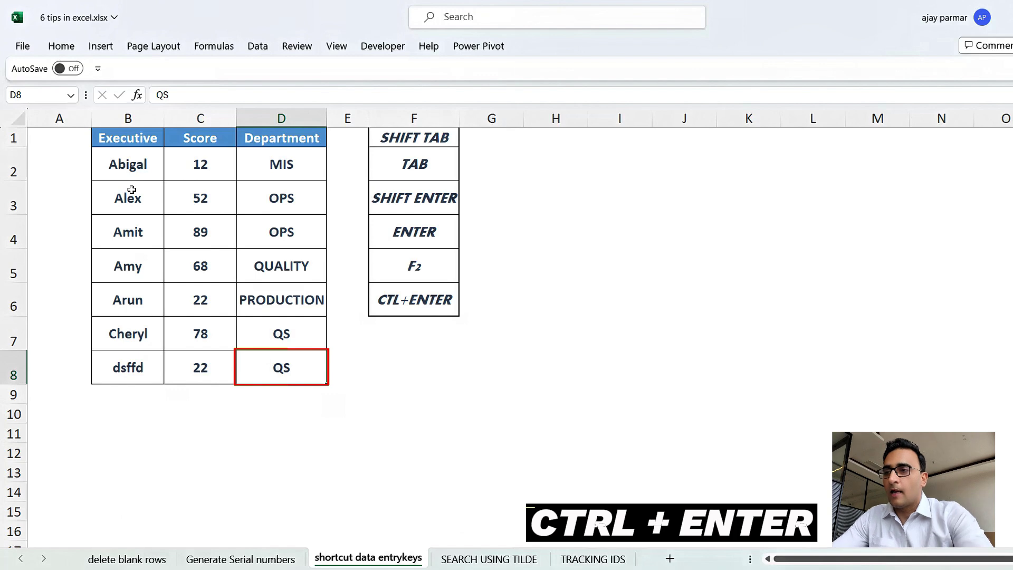
pyautogui.write('pquey')
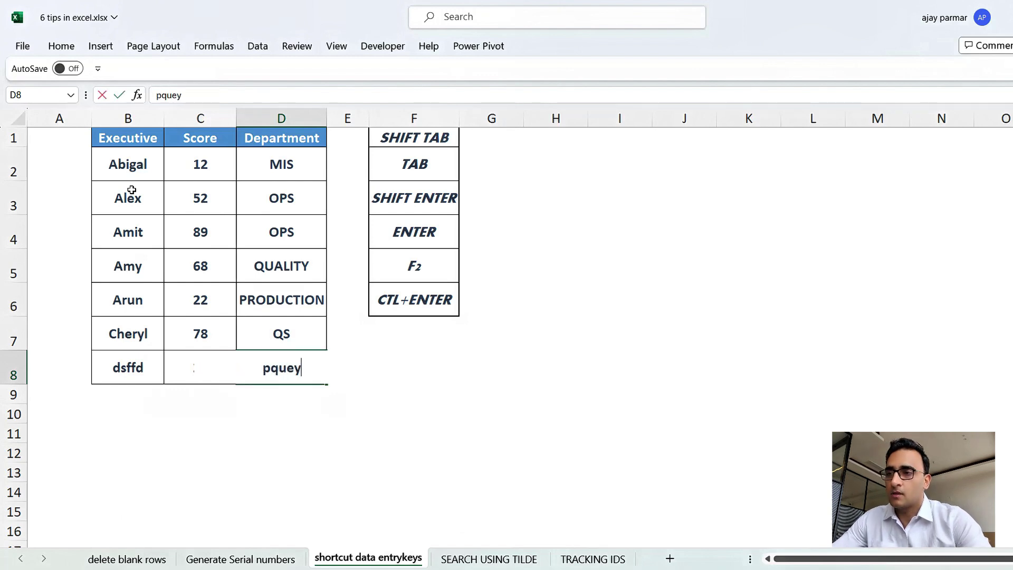
pyautogui.press('Return')
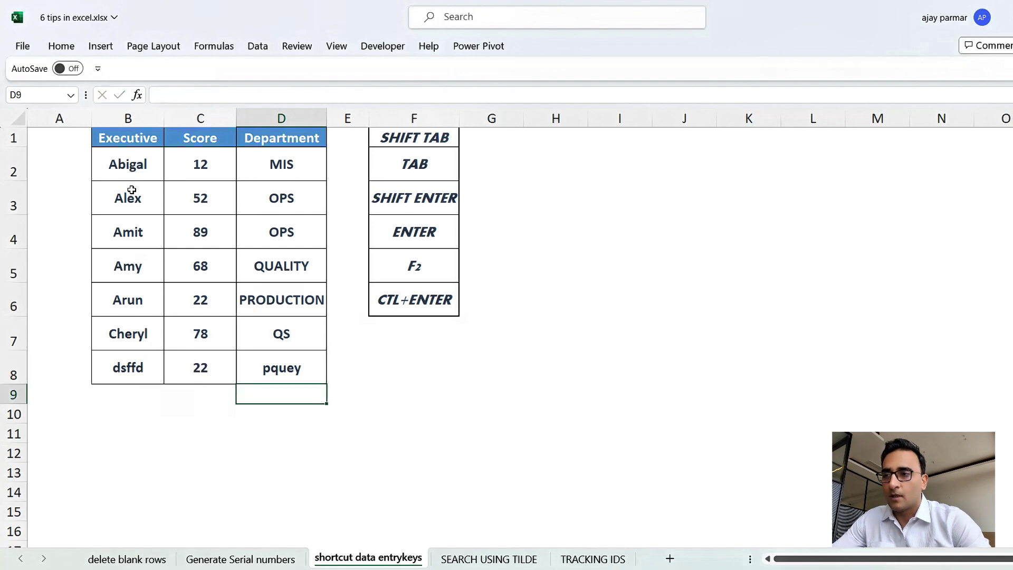
# Step: Move up the Department column to D4 and append 8373 to its existing text in edit mode
pyautogui.hotkey('shift', 'Return')
pyautogui.hotkey('shift', 'Return')
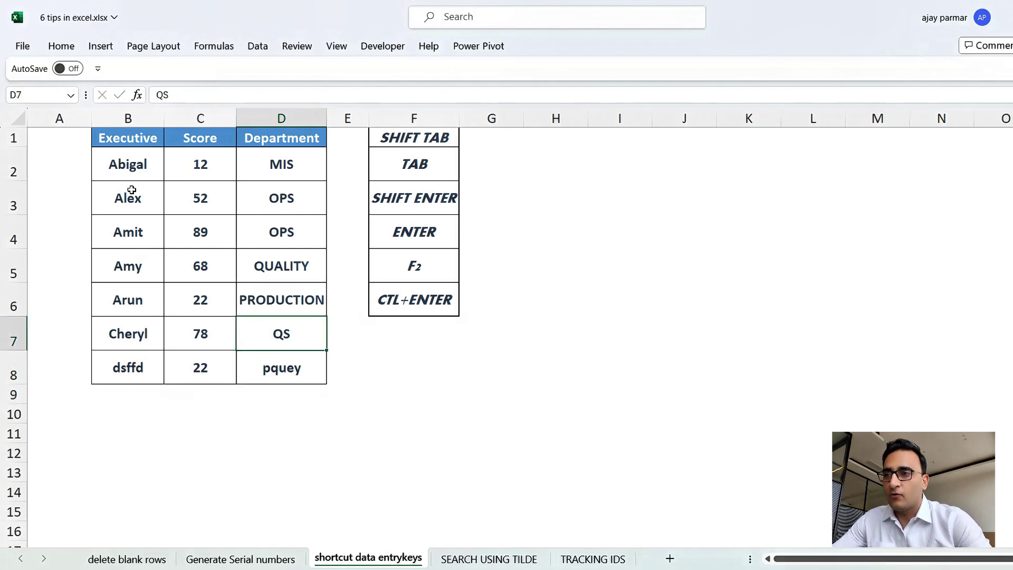
pyautogui.hotkey('shift', 'Return')
pyautogui.hotkey('shift', 'Return')
pyautogui.hotkey('shift', 'Return')
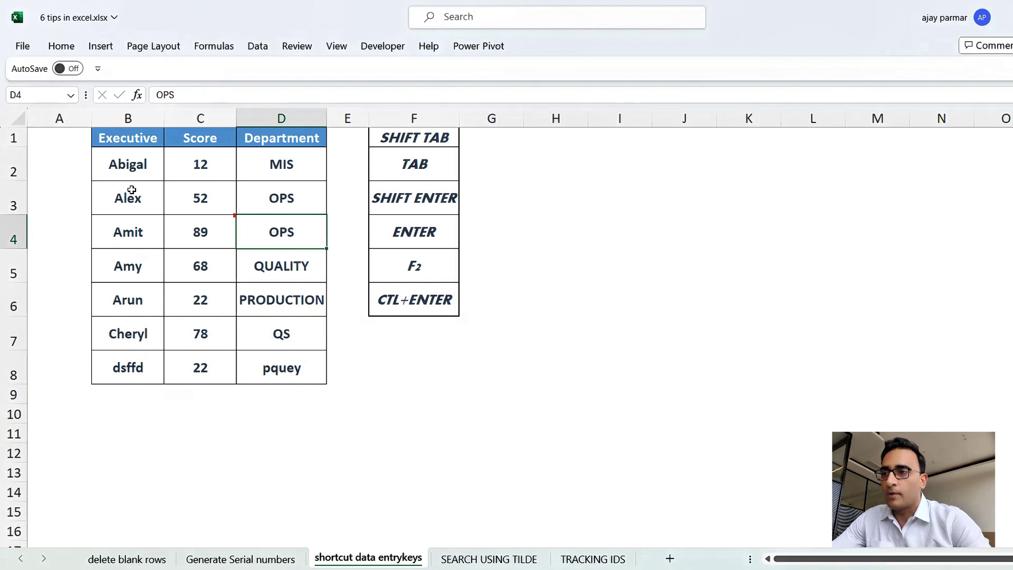
pyautogui.press('F2')
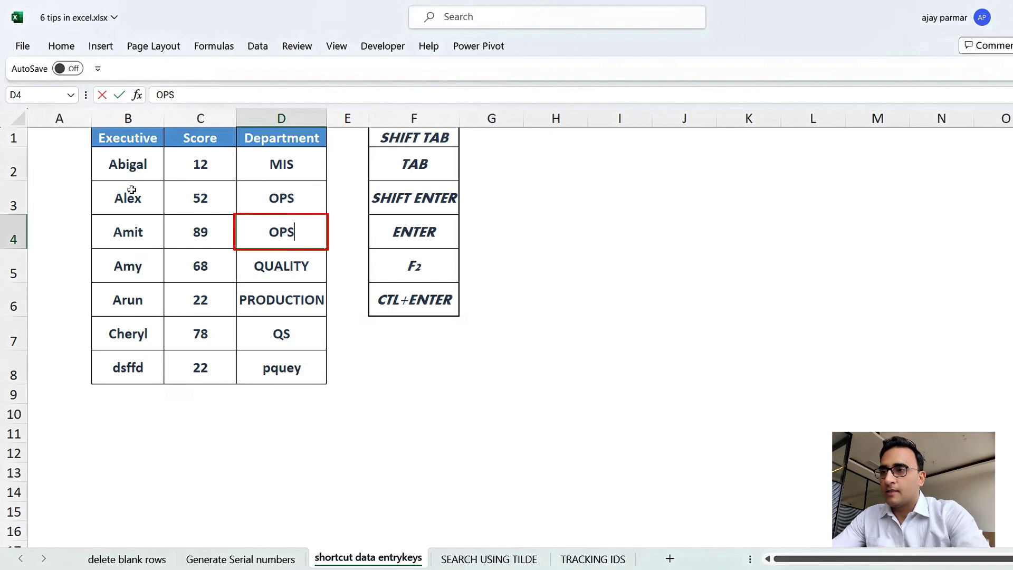
pyautogui.write('8373')
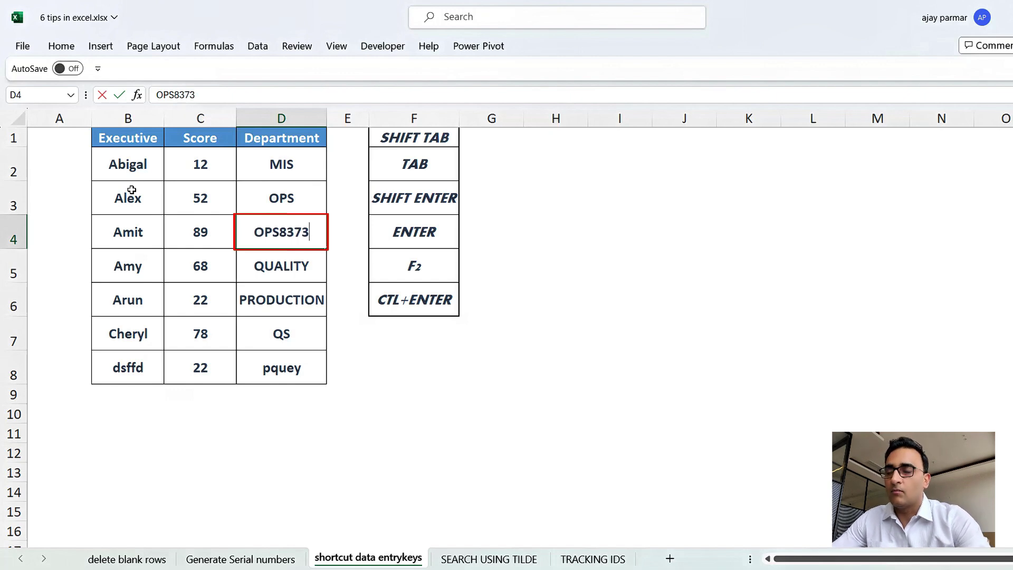
pyautogui.press('Return')
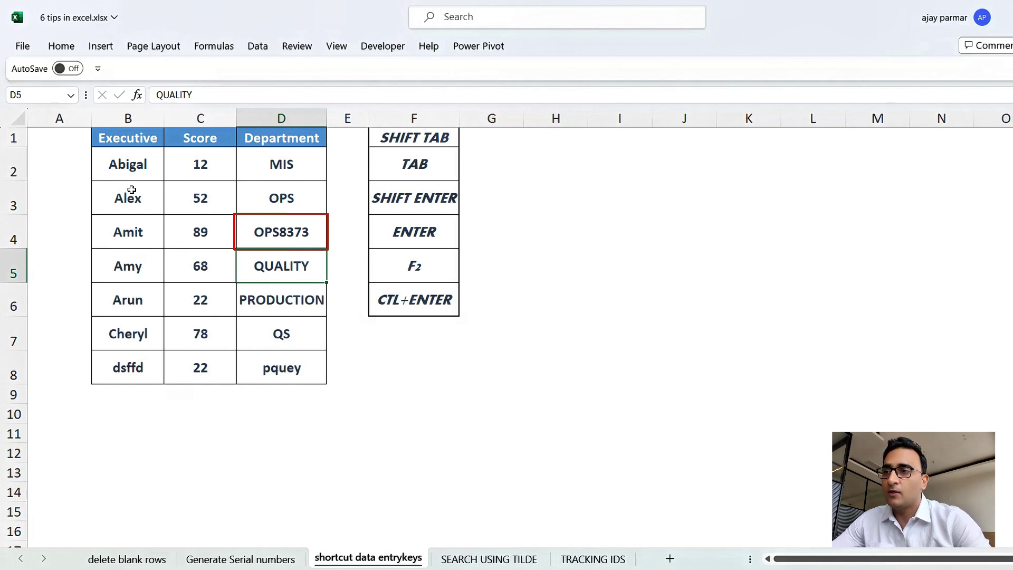
# Step: Return to D4, overwrite its entire entry with shfsfh, and reselect the cell
pyautogui.hotkey('shift', 'Return')
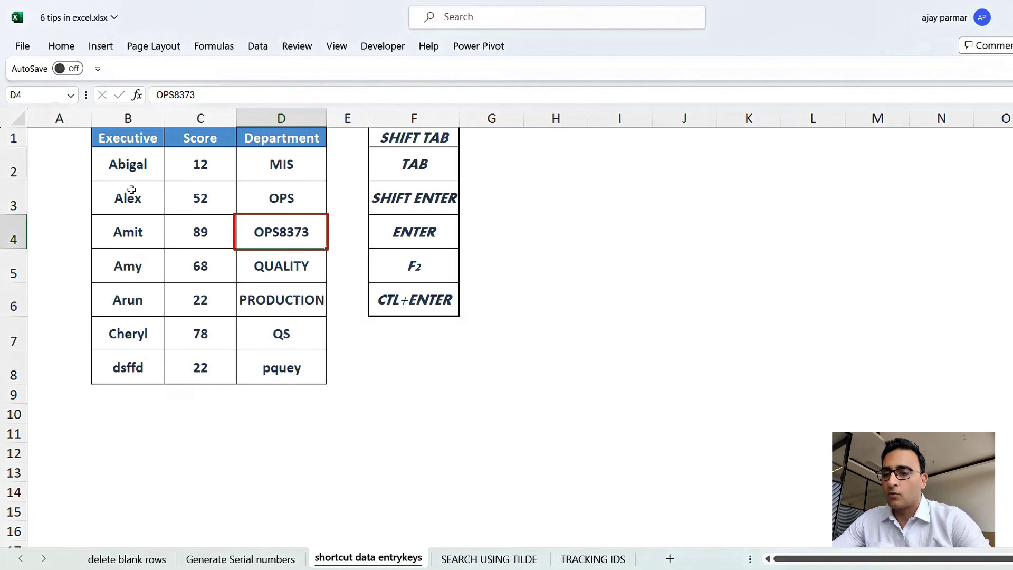
pyautogui.write('shfsfh')
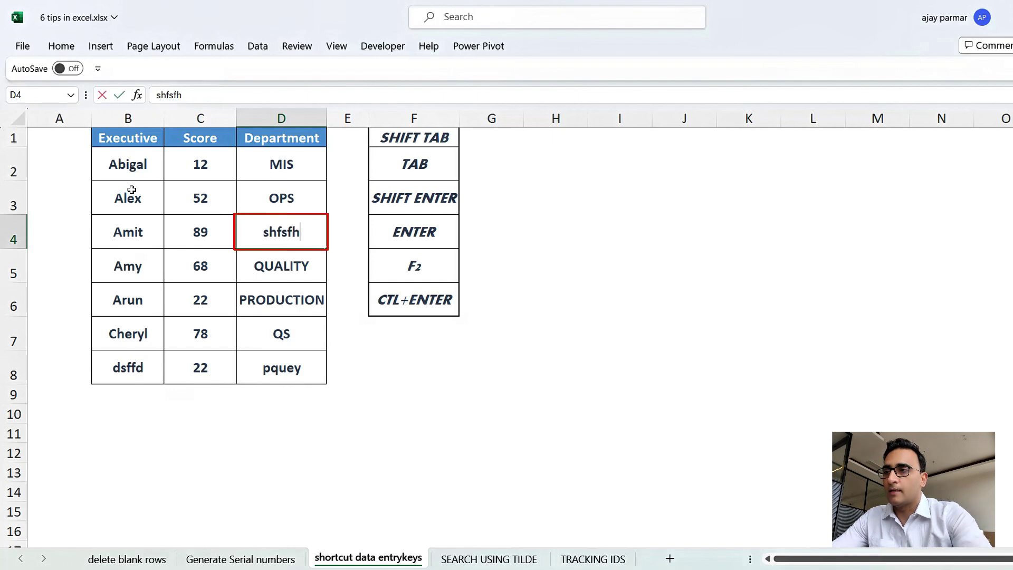
pyautogui.press('Return')
pyautogui.hotkey('shift', 'Return')
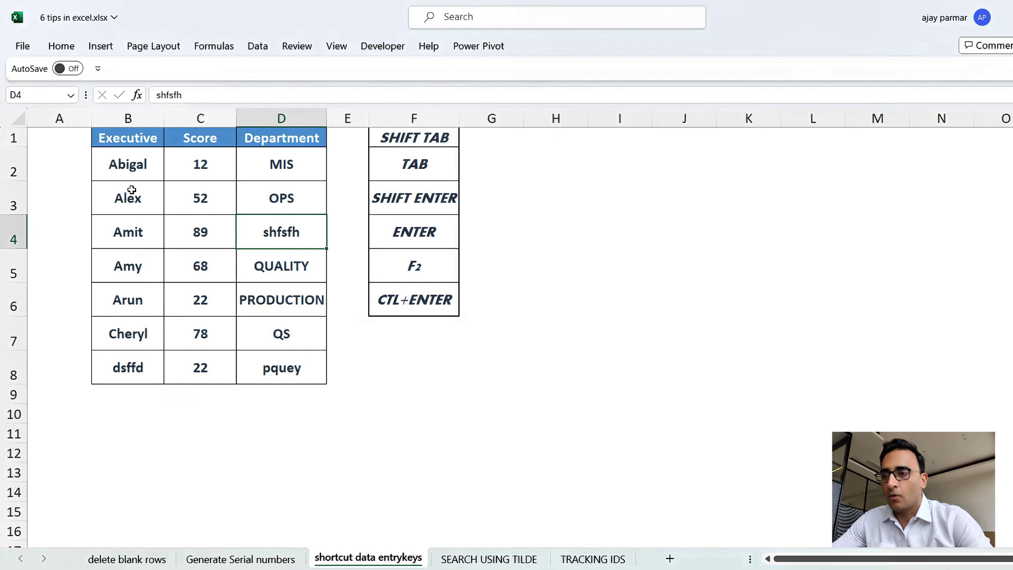
# Step: Step the active cell from D4 to the Executive column and up to B2, and select C4
pyautogui.hotkey('shift', 'Tab')
pyautogui.hotkey('shift', 'Tab')
pyautogui.hotkey('shift', 'Return')
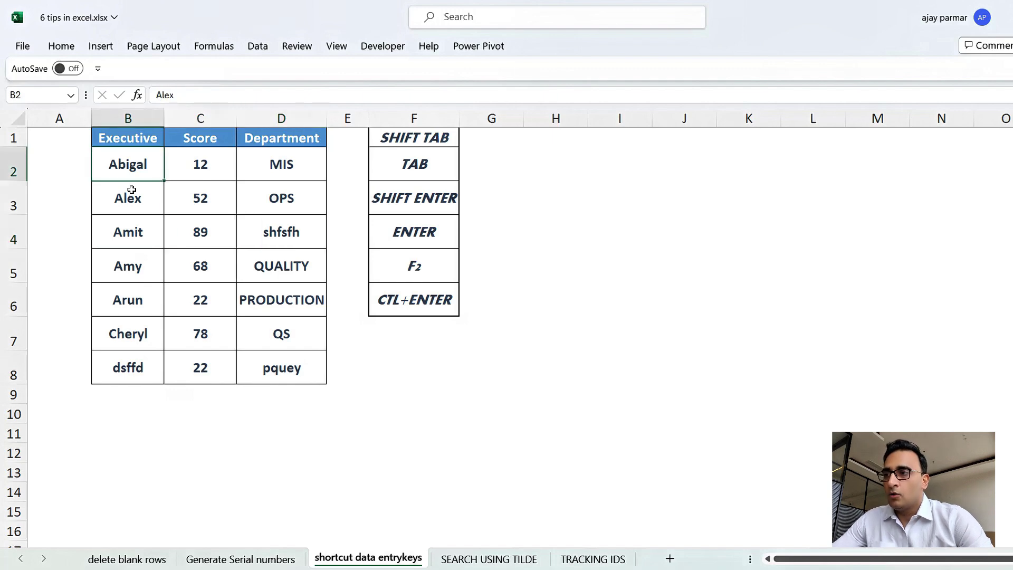
pyautogui.hotkey('shift', 'Return')
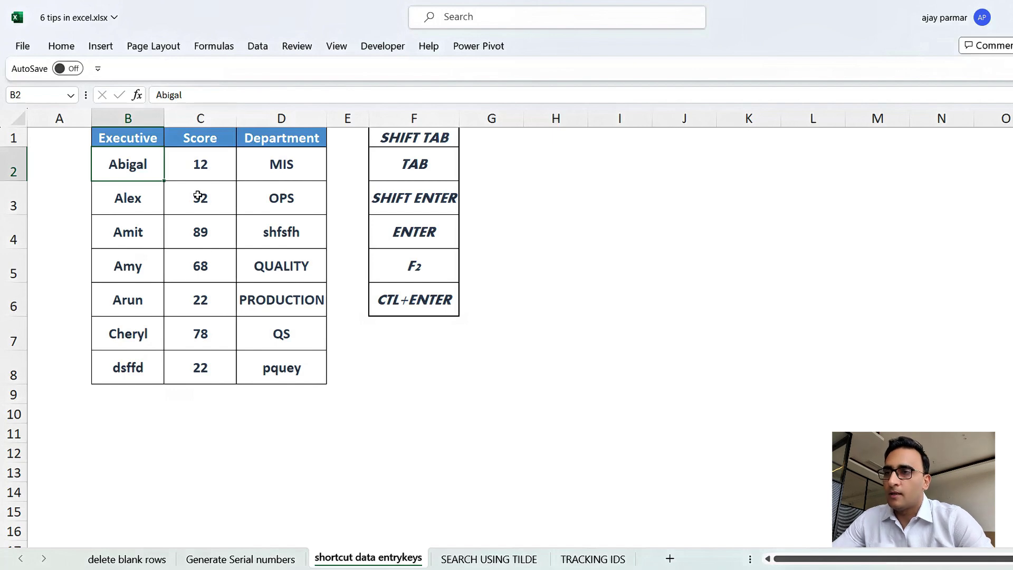
pyautogui.click(190, 239)
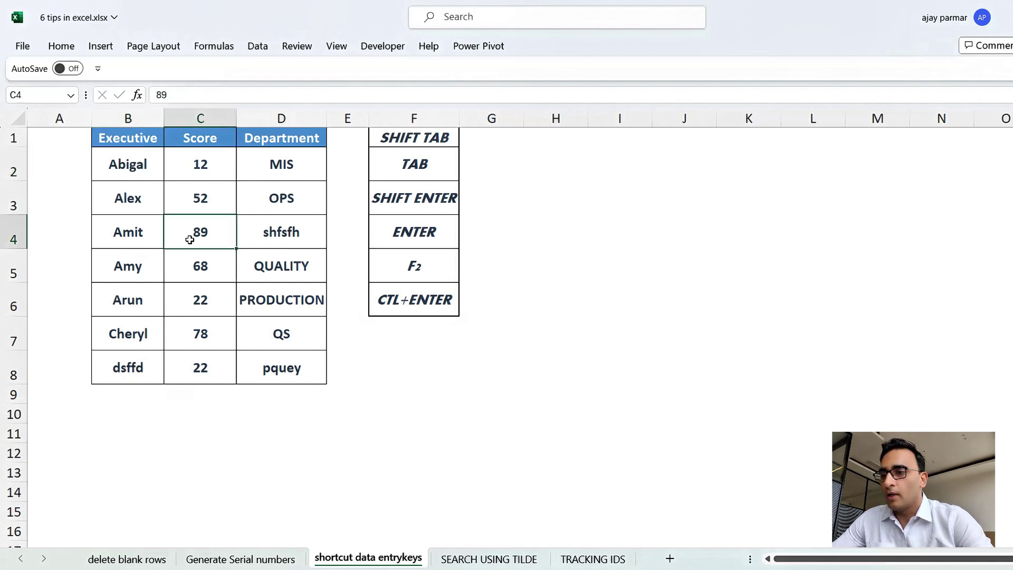
# Step: On the SEARCH USING TILDE sheet, search column A for * and step through the matches to A7, closing the search
pyautogui.click(489, 559)
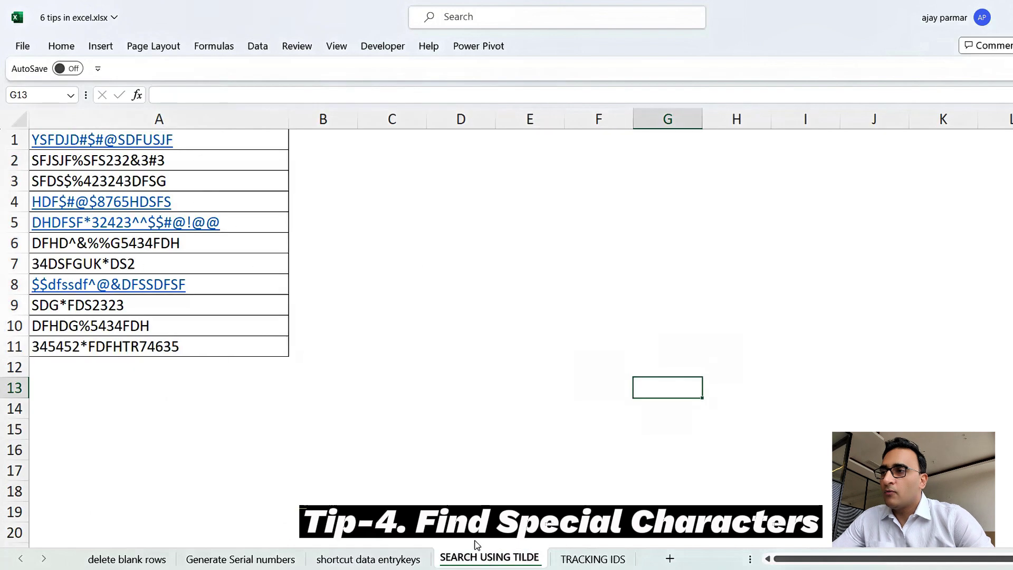
pyautogui.click(321, 218)
pyautogui.click(237, 121)
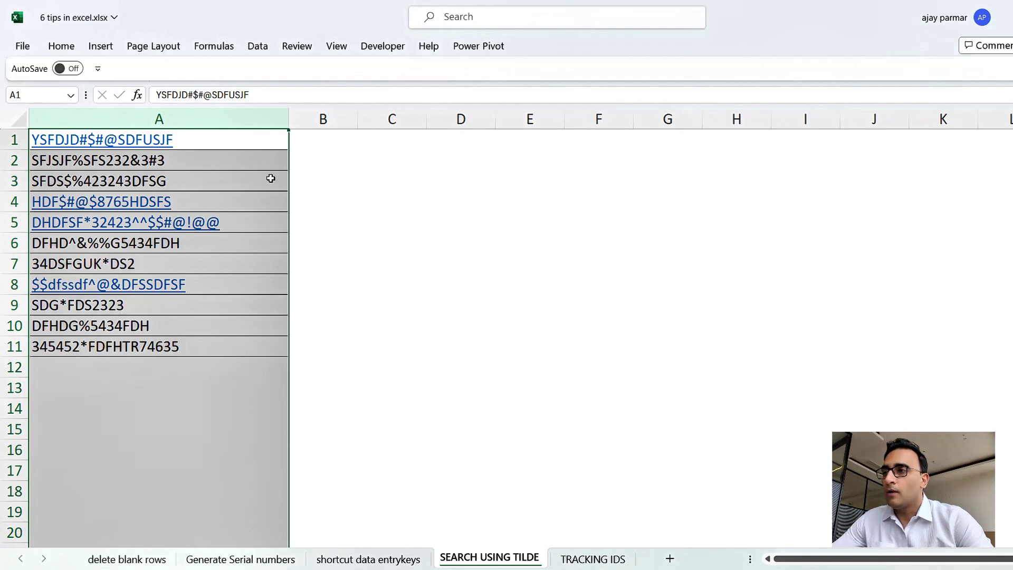
pyautogui.hotkey('ctrl', 'f')
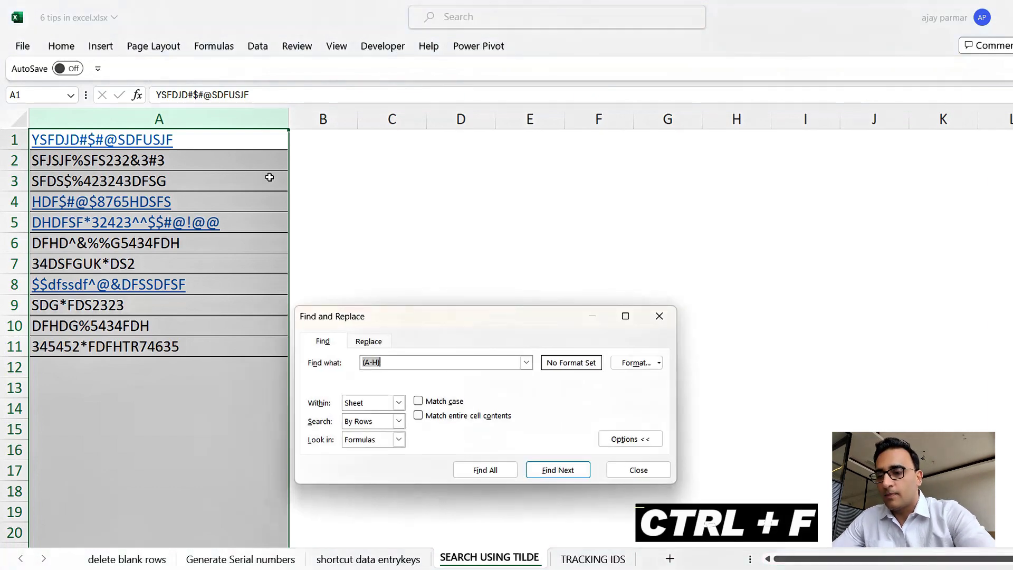
pyautogui.write('*')
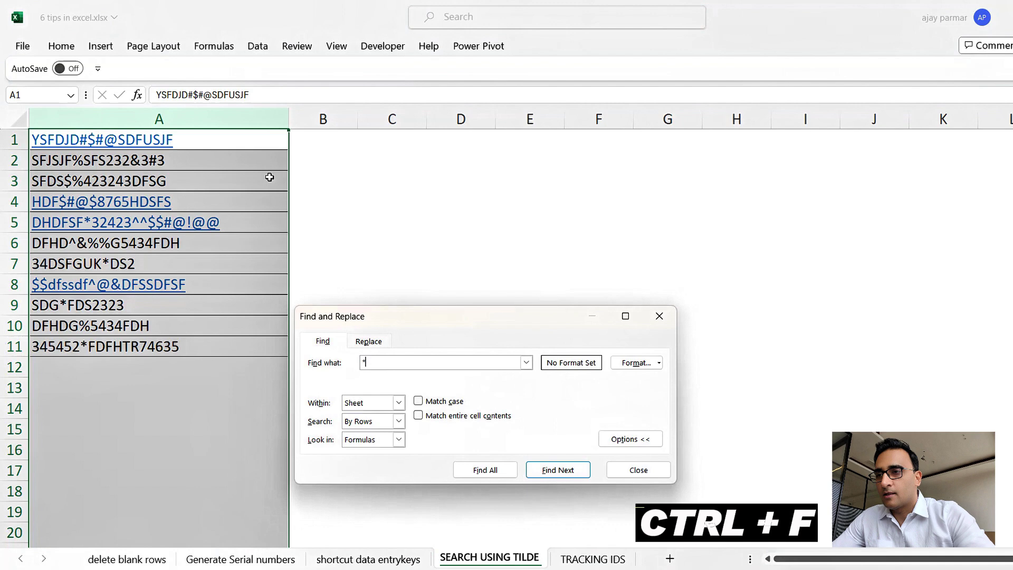
pyautogui.click(558, 470)
pyautogui.click(558, 470)
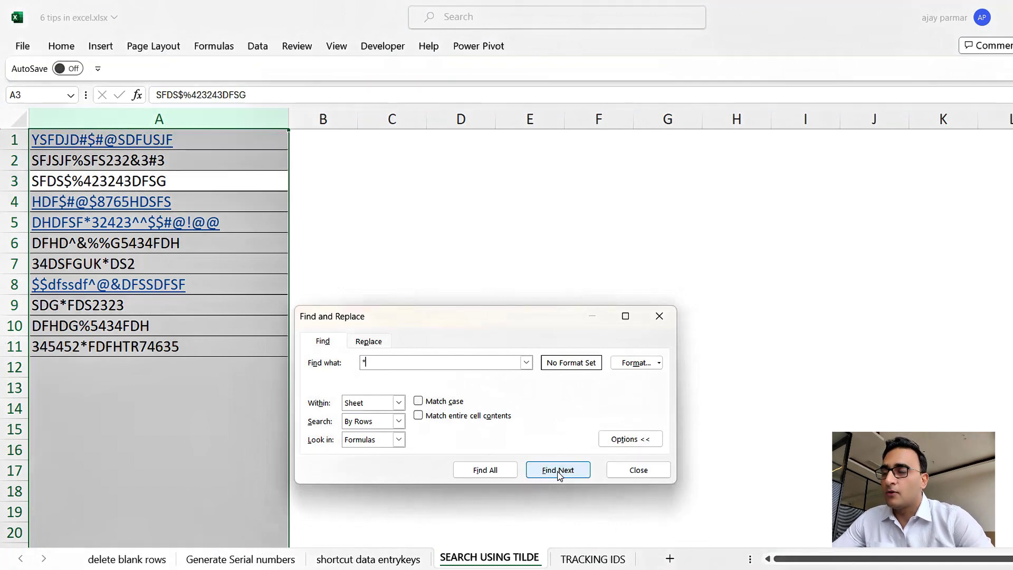
pyautogui.click(558, 470)
pyautogui.click(558, 470)
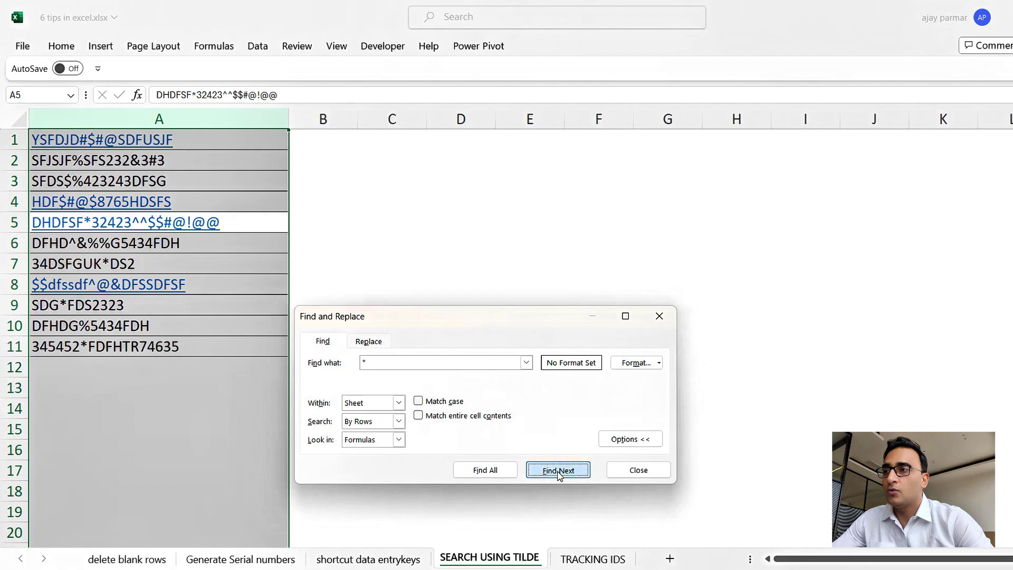
pyautogui.click(558, 469)
pyautogui.click(558, 470)
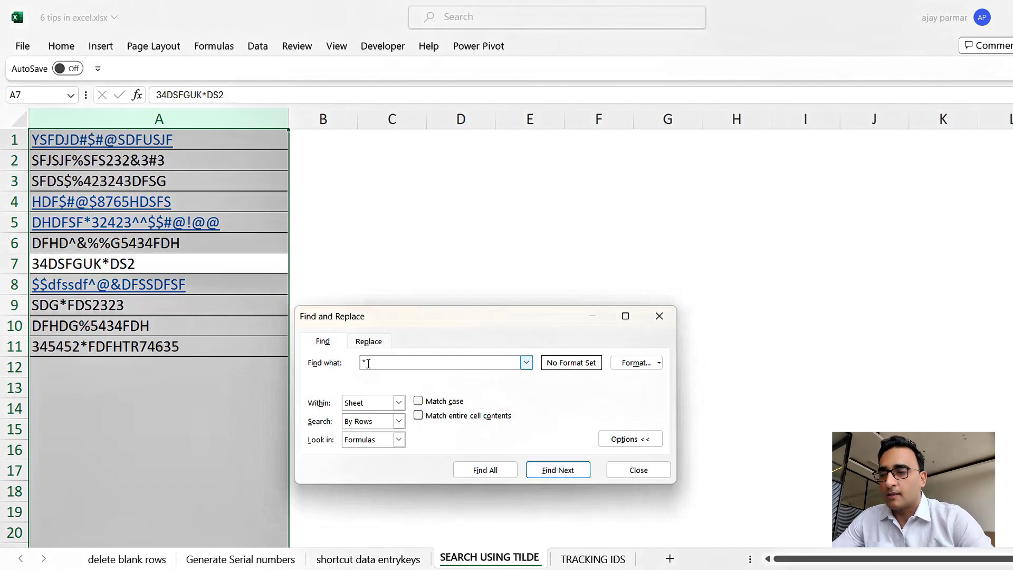
pyautogui.click(638, 470)
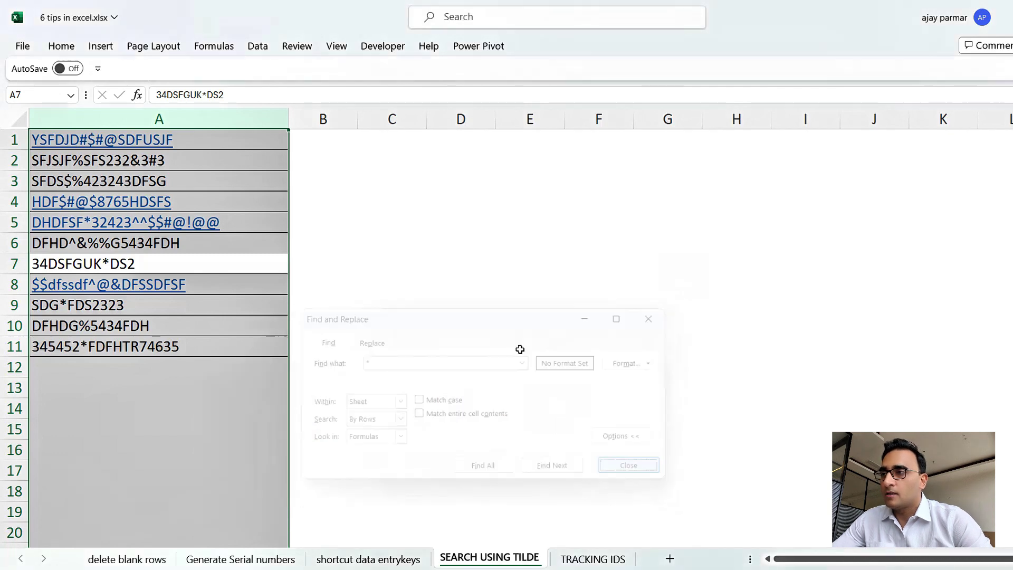
# Step: Select A1:A11, search it for literal asterisks with ~*, and step through the matches to A11
pyautogui.click(232, 139)
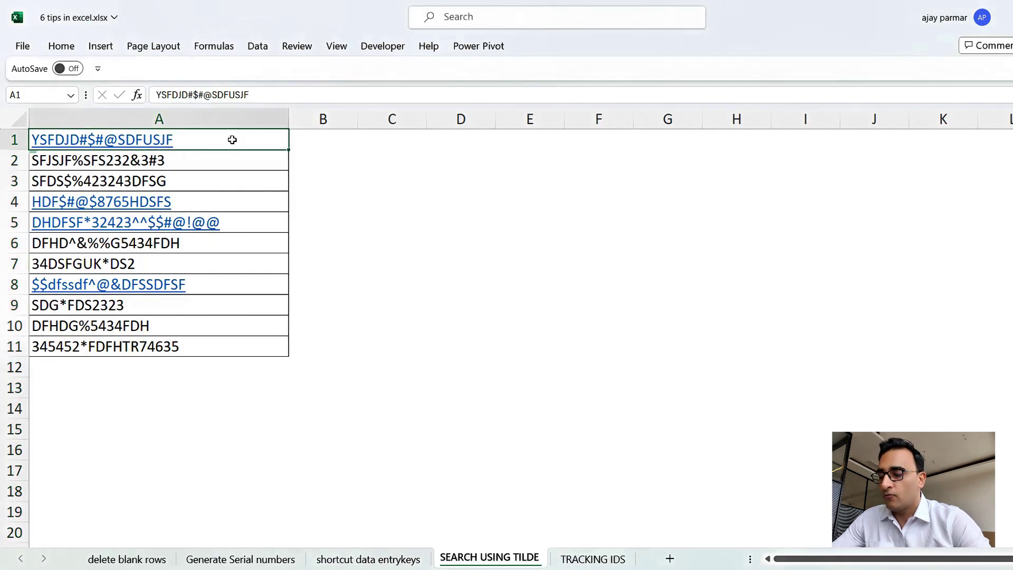
pyautogui.hotkey('ctrl', 'shift', 'Down')
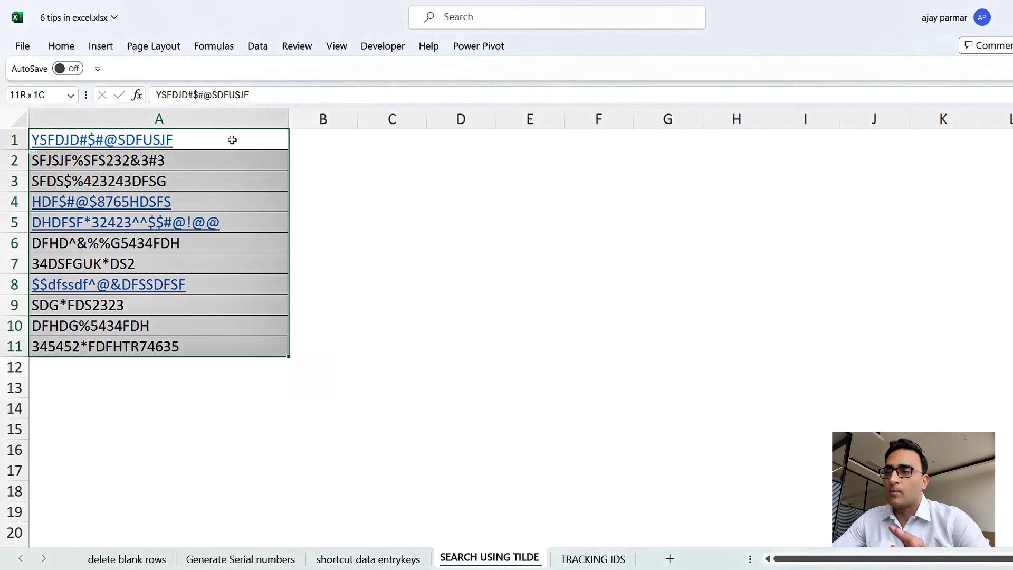
pyautogui.click(232, 139)
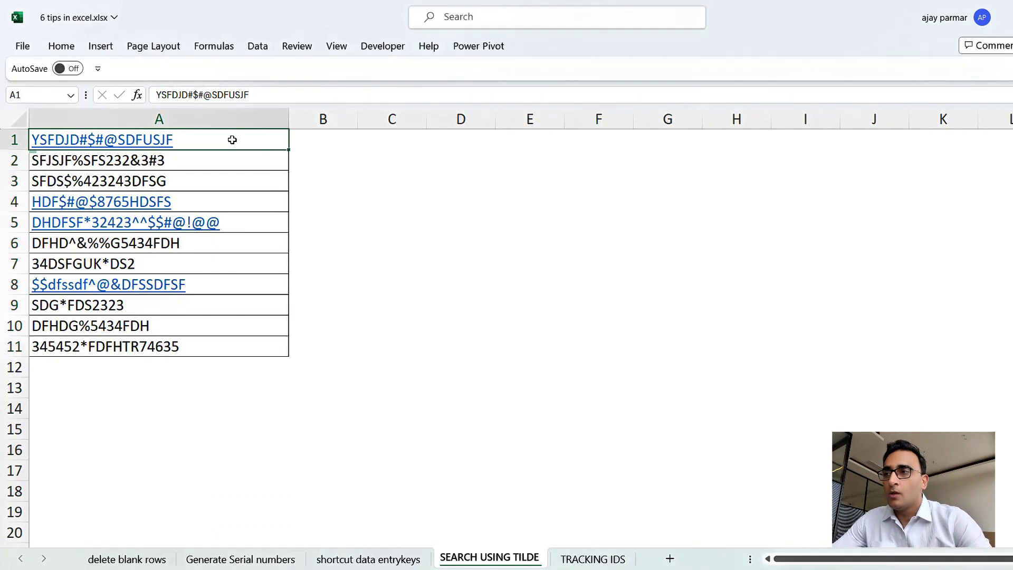
pyautogui.hotkey('ctrl', 'shift', 'Down')
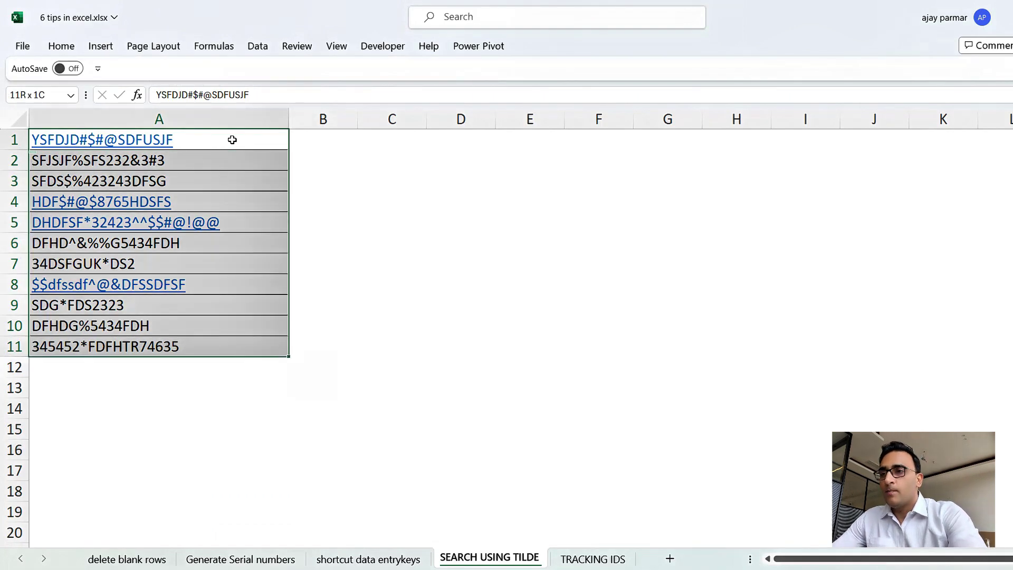
pyautogui.hotkey('ctrl', 'f')
pyautogui.press('Left')
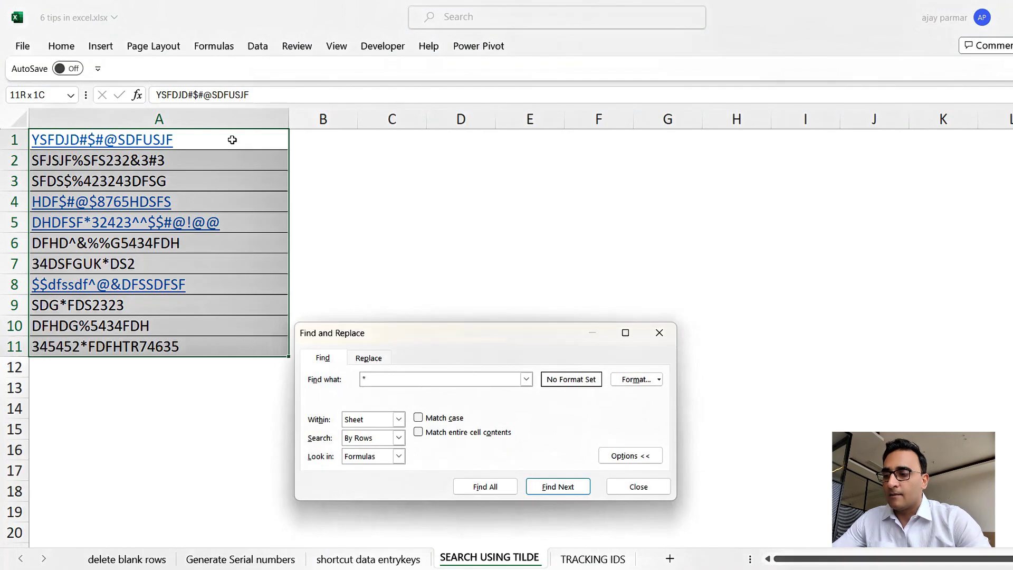
pyautogui.write('~')
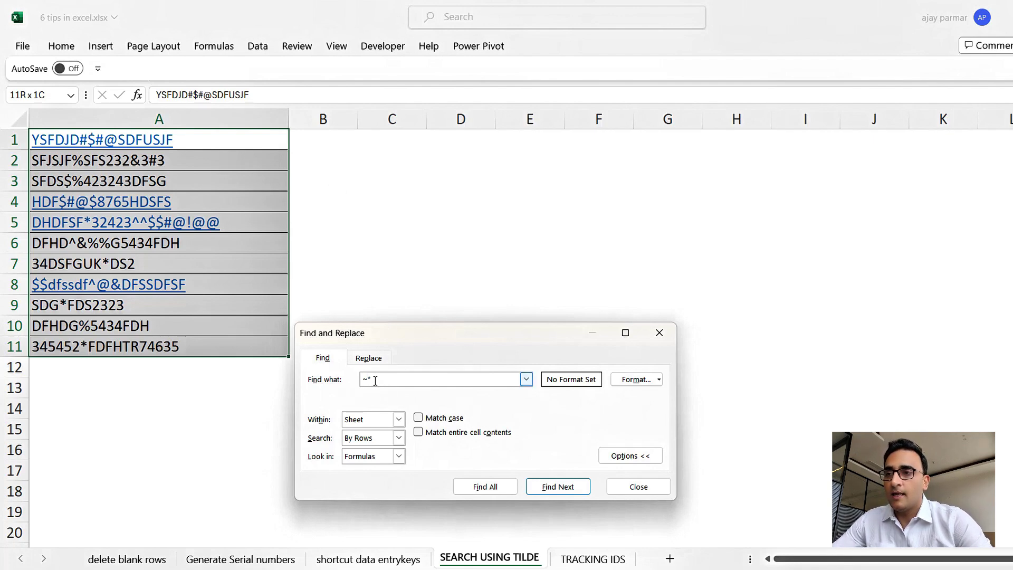
pyautogui.click(569, 489)
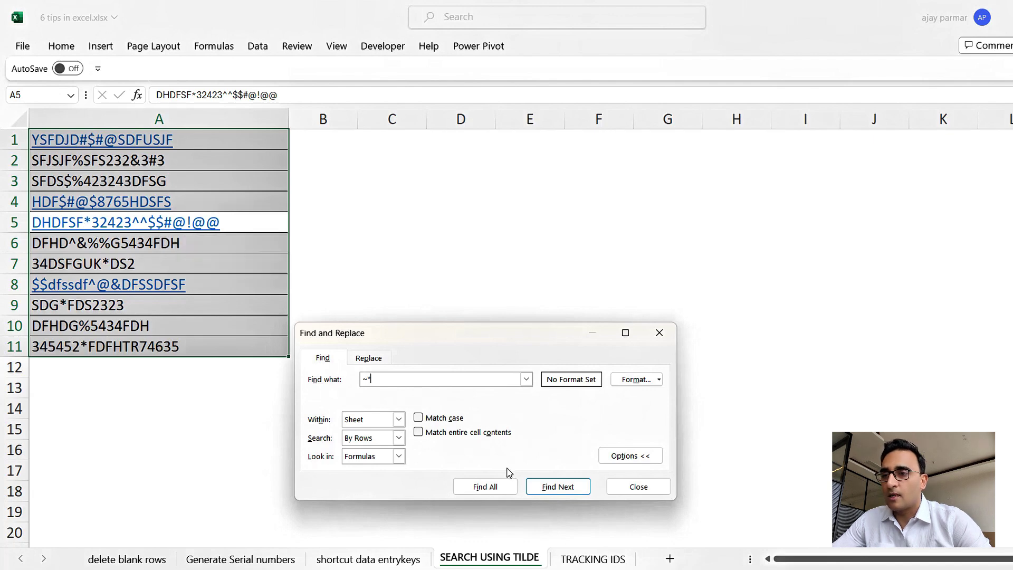
pyautogui.click(559, 488)
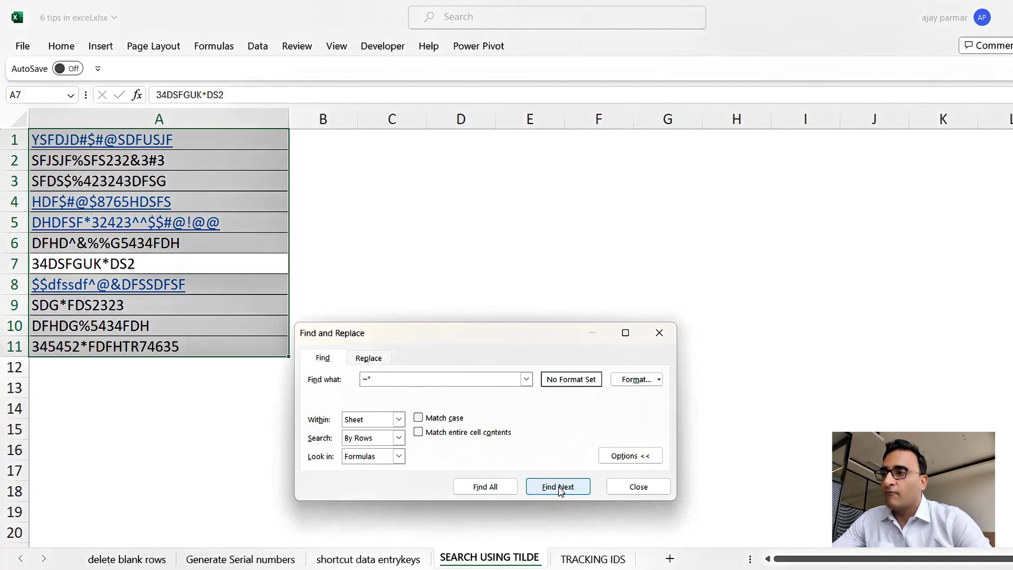
pyautogui.click(559, 488)
pyautogui.click(558, 486)
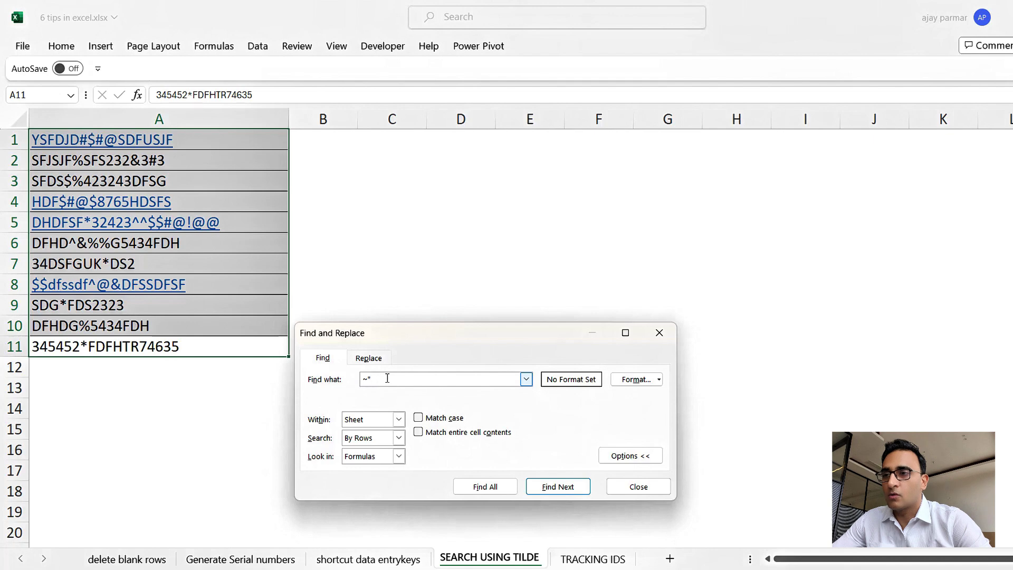
# Step: Close the search and step through the project IDs from A1 to A4 on the TRACKING IDS sheet
pyautogui.click(643, 492)
pyautogui.click(487, 266)
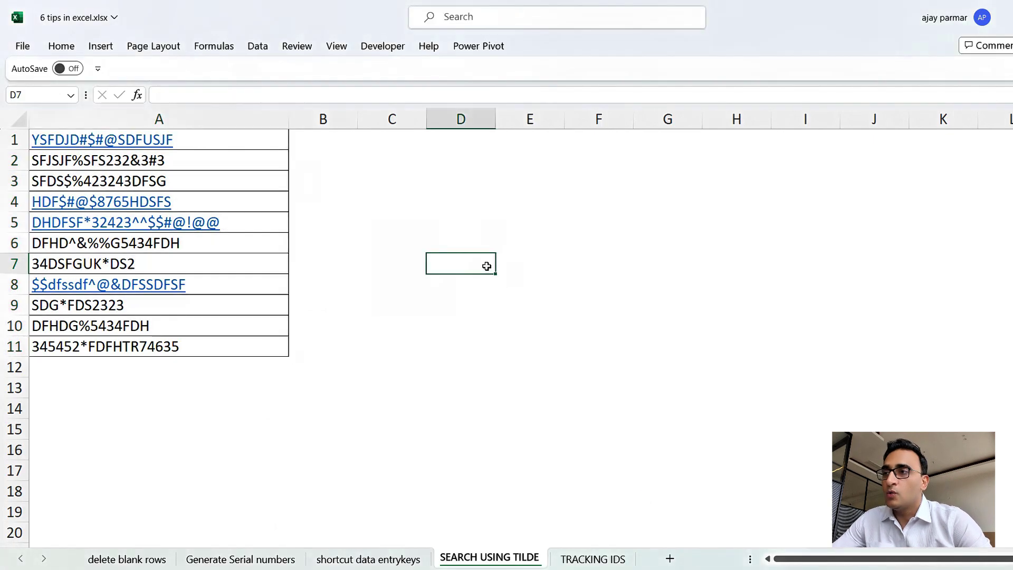
pyautogui.click(585, 562)
pyautogui.click(337, 353)
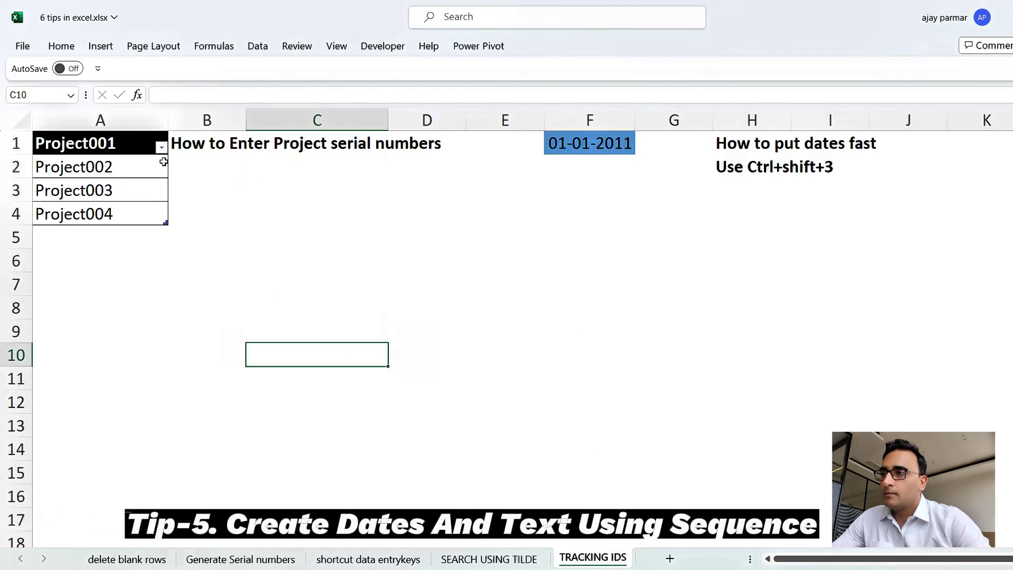
pyautogui.click(128, 152)
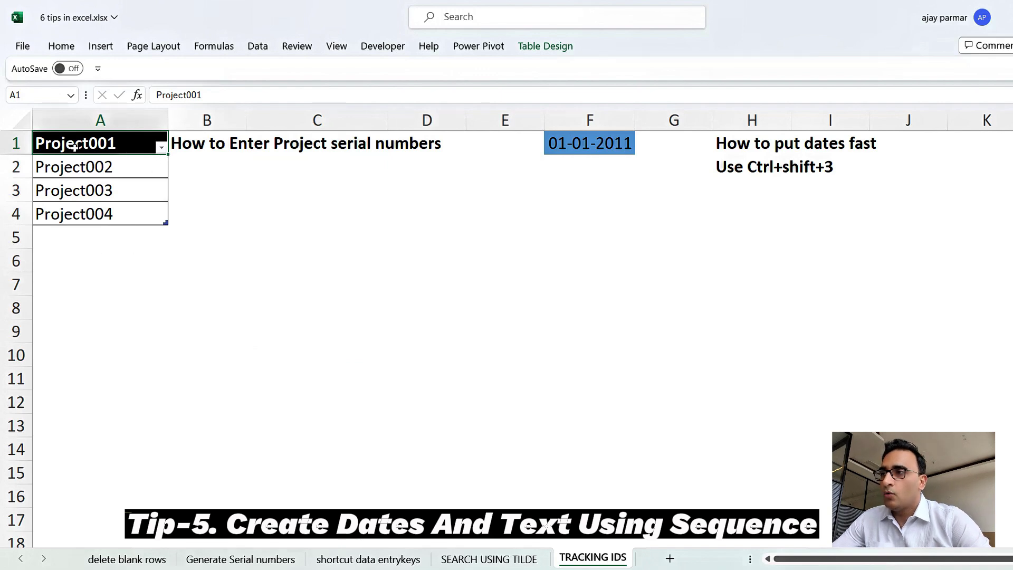
pyautogui.click(109, 168)
pyautogui.click(119, 191)
pyautogui.click(123, 214)
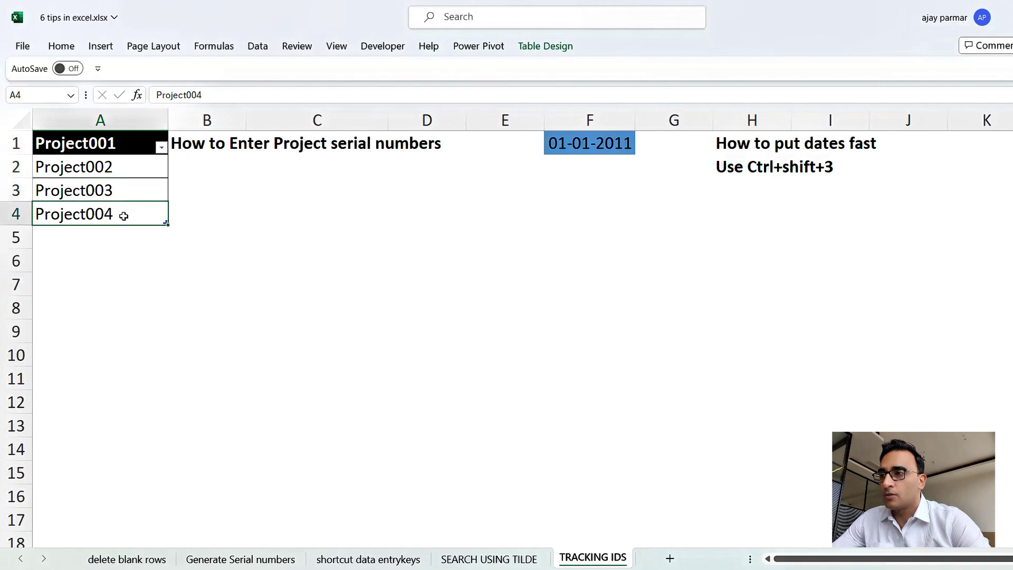
# Step: Enter Project001 in A7, extend the series down to A11, and clear the filled range
pyautogui.click(126, 260)
pyautogui.click(125, 289)
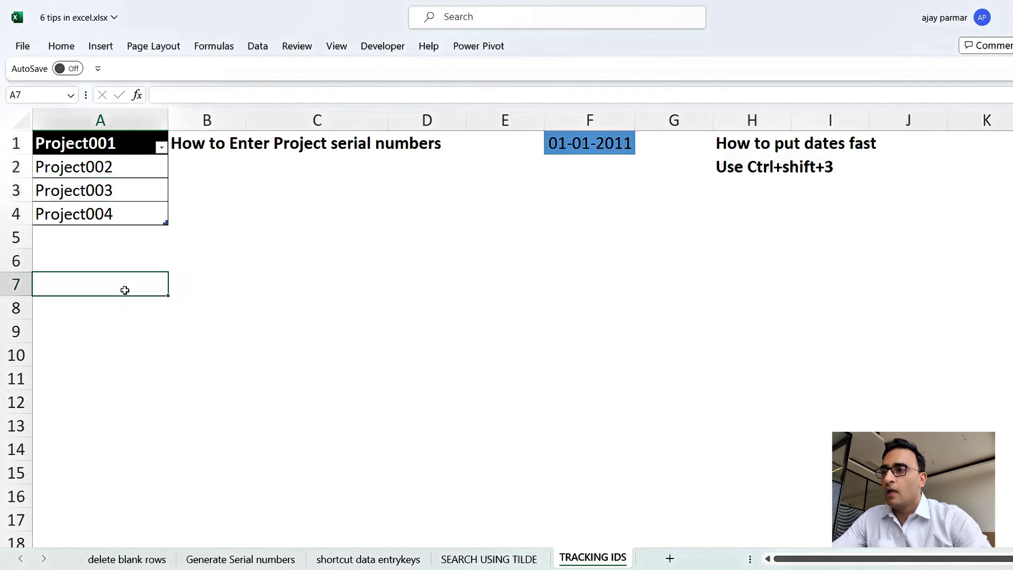
pyautogui.write('Project')
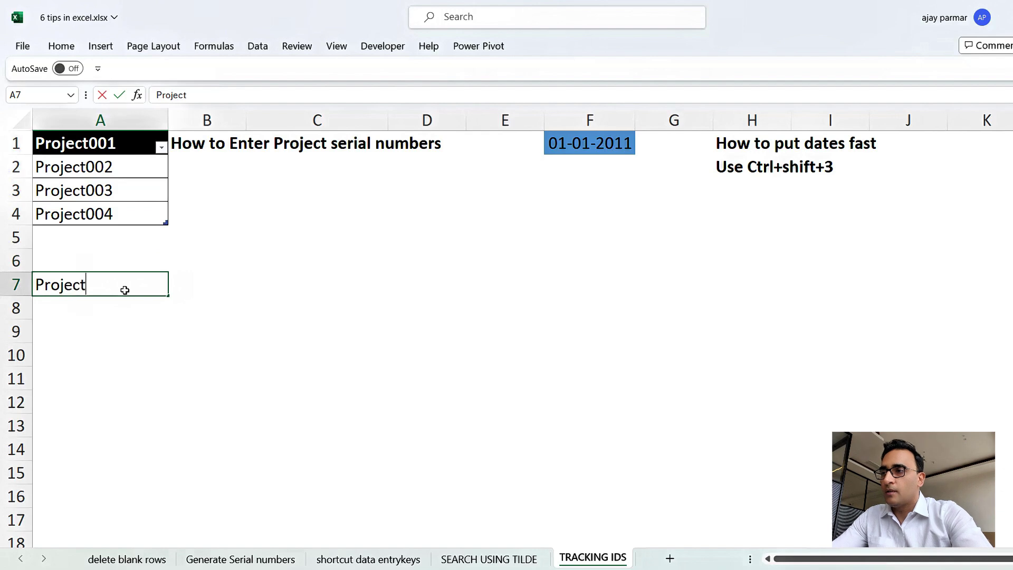
pyautogui.write('001')
pyautogui.press('Return')
pyautogui.click(124, 290)
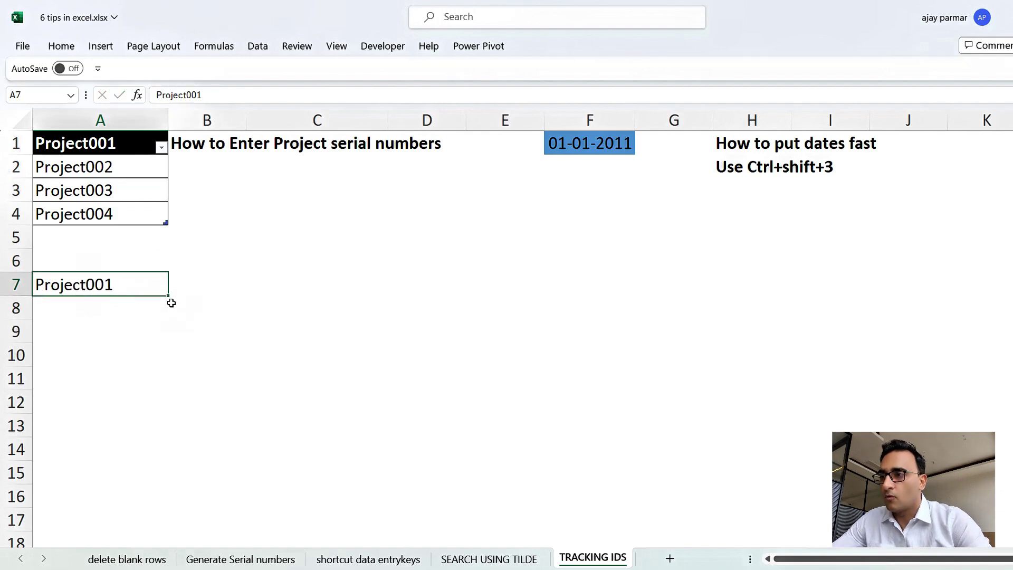
pyautogui.moveTo(167, 299); pyautogui.dragTo(171, 390)
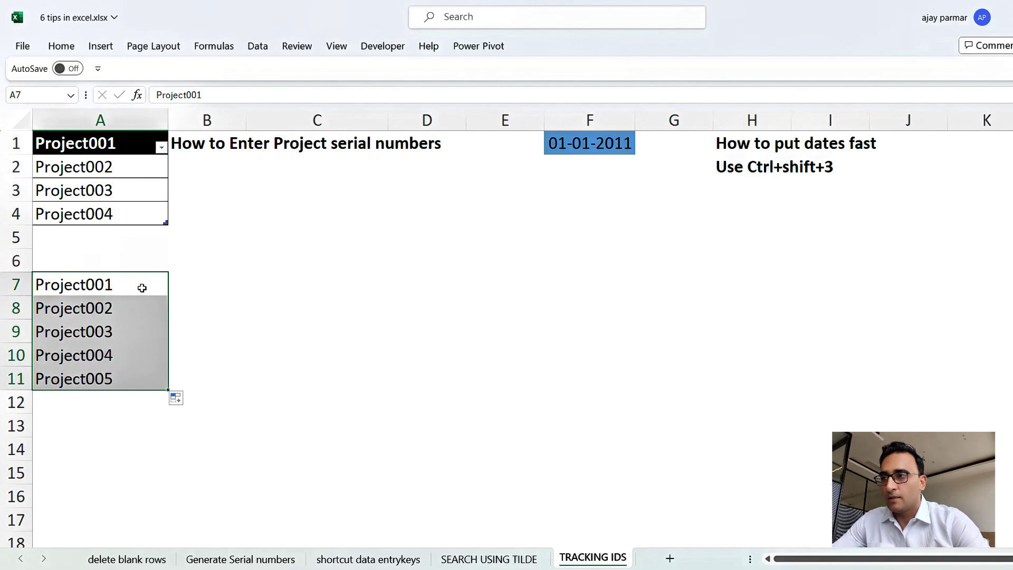
pyautogui.press('Delete')
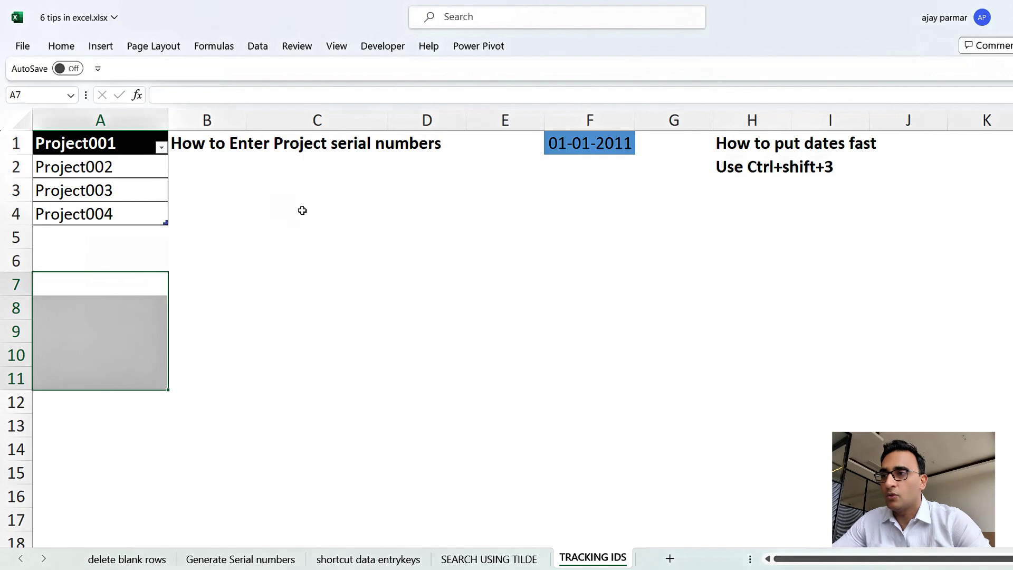
# Step: Enter the formula =SEQUENCE(100) in C4 to generate 100 numbered rows
pyautogui.click(301, 210)
pyautogui.click(103, 200)
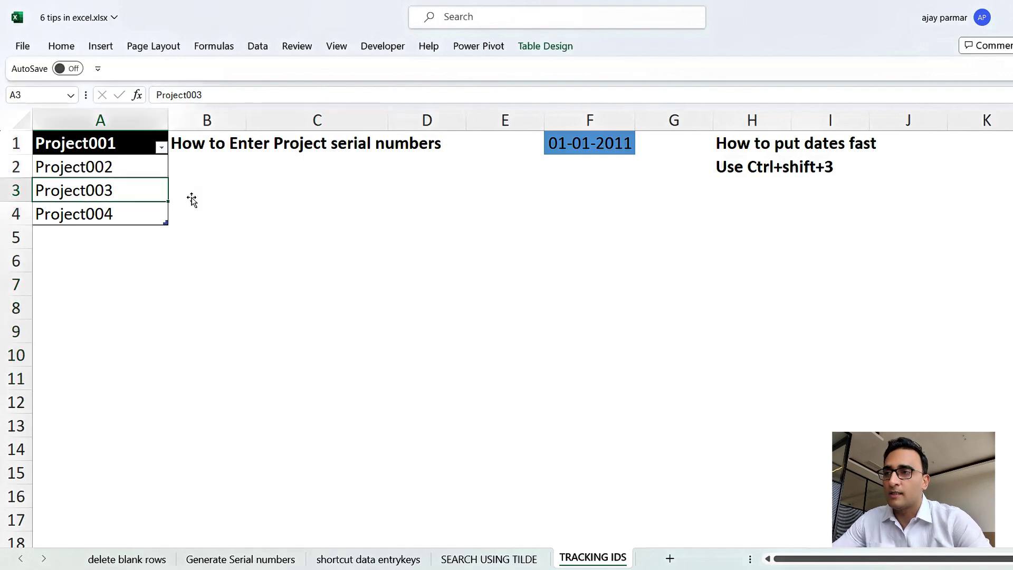
pyautogui.click(303, 198)
pyautogui.press('Left')
pyautogui.press('Down')
pyautogui.press('Right')
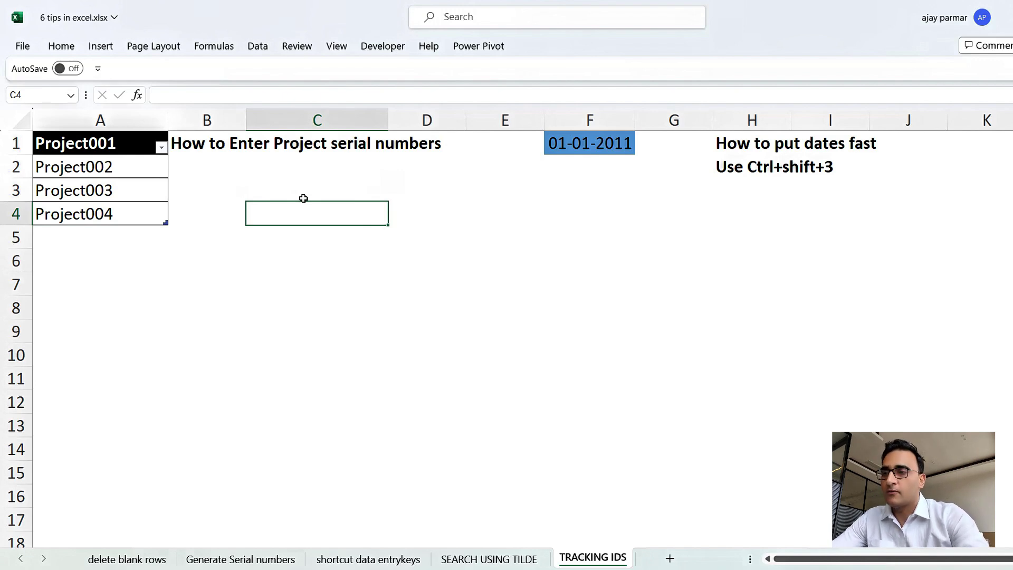
pyautogui.write('=seque')
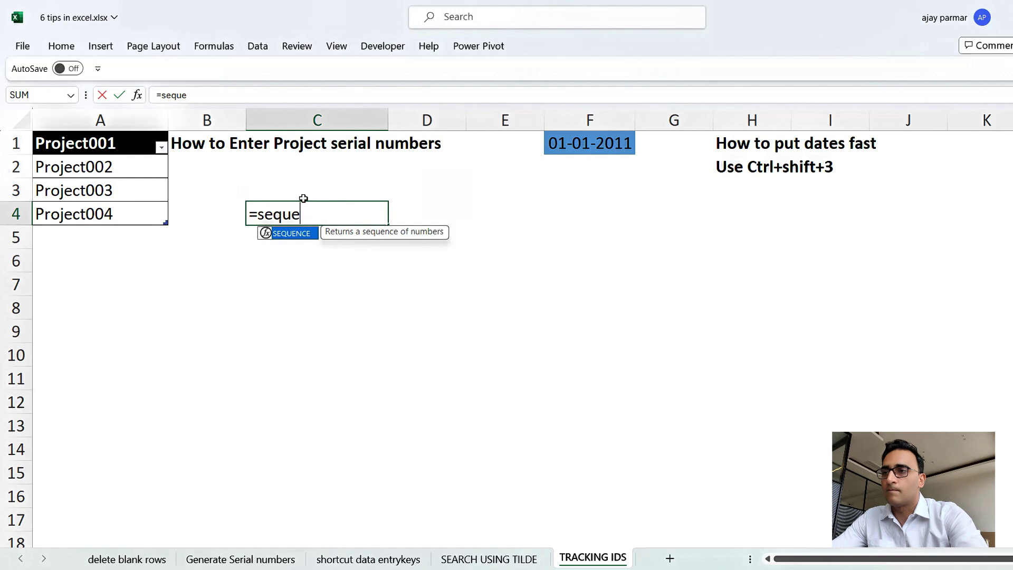
pyautogui.press('Tab')
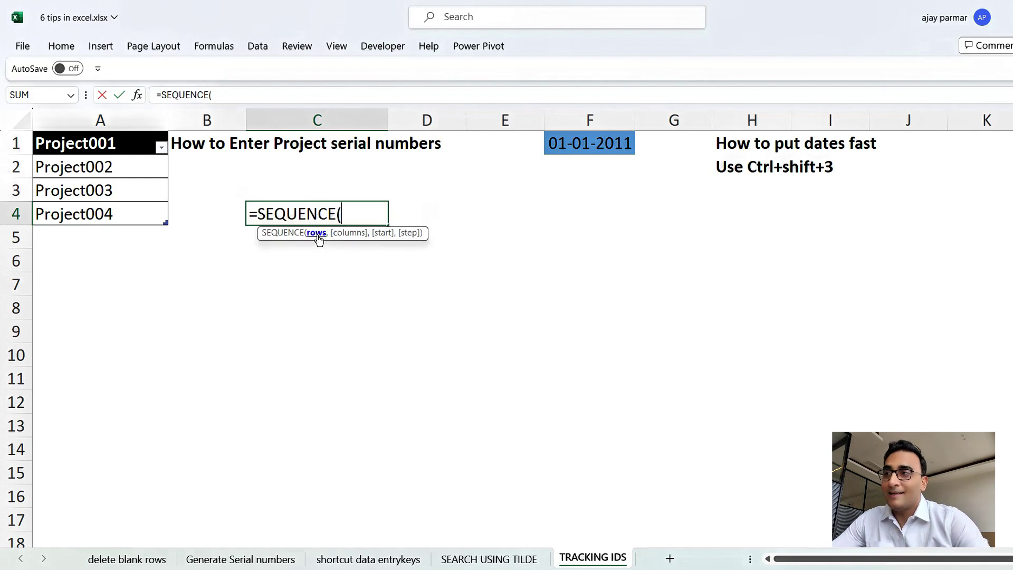
pyautogui.write('100')
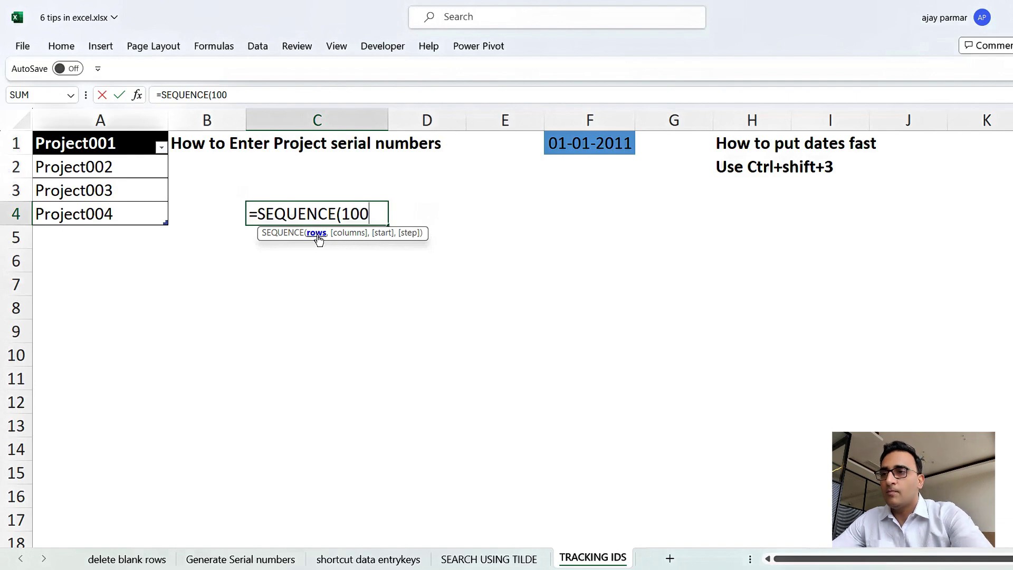
pyautogui.write(')')
pyautogui.press('Return')
# Step: Jump to the last number of the generated sequence in column C and return to C4
pyautogui.press('Up')
pyautogui.hotkey('ctrl', 'Down')
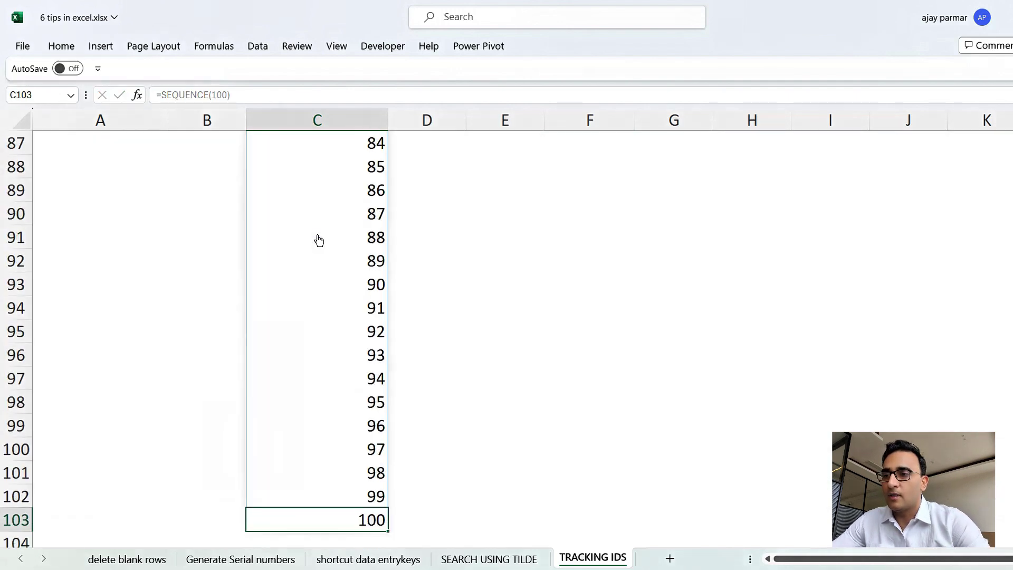
pyautogui.press('Up')
pyautogui.hotkey('ctrl', 'Up')
pyautogui.press('Up')
pyautogui.press('Up')
pyautogui.press('Up')
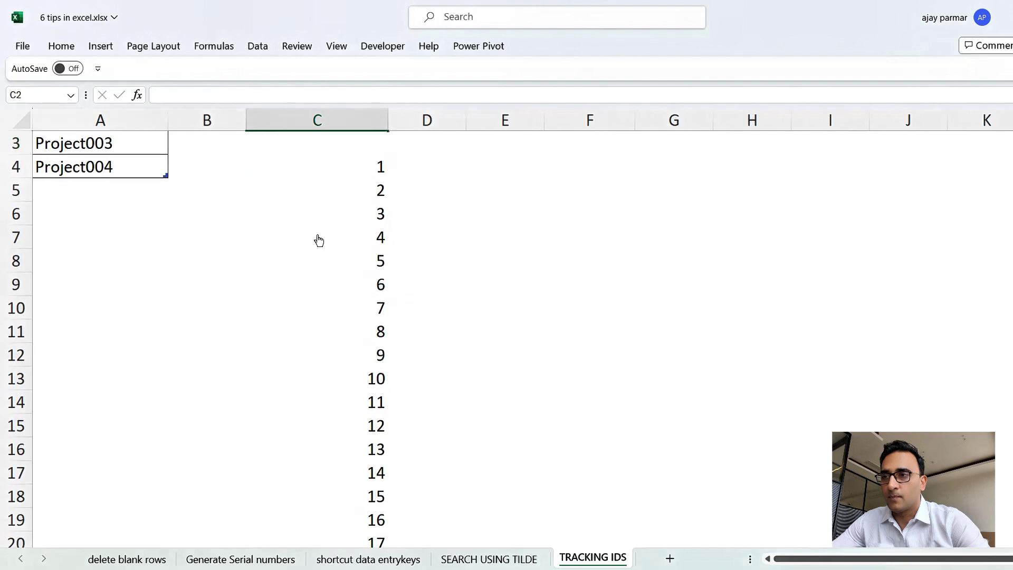
pyautogui.press('Down')
pyautogui.press('Down')
pyautogui.press('Down')
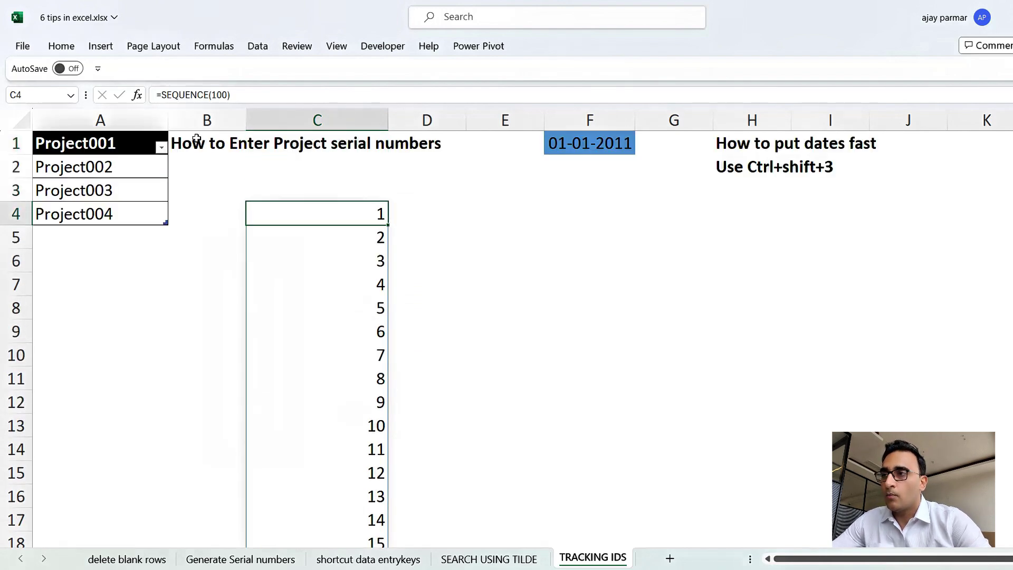
# Step: Prefix the sequence in C4 with the text Project, making the formula ="Project" & SEQUENCE(100)
pyautogui.press('F2')
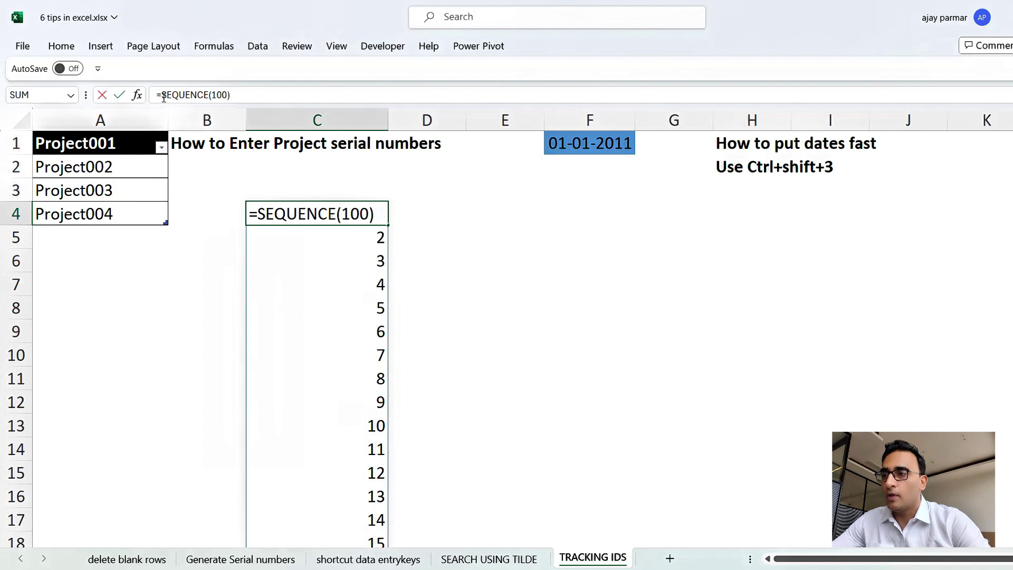
pyautogui.write('"')
pyautogui.press('Return')
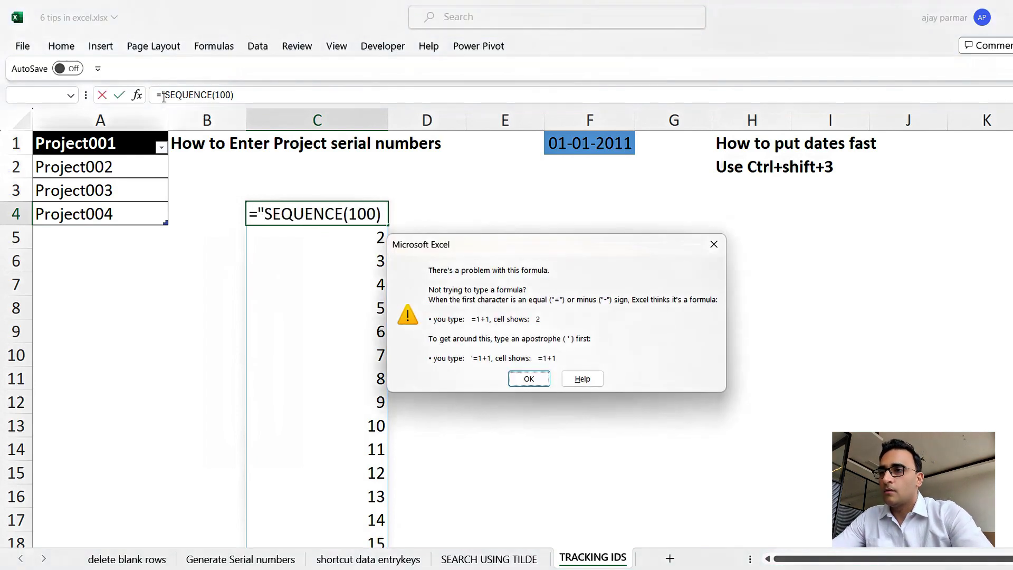
pyautogui.press('Return')
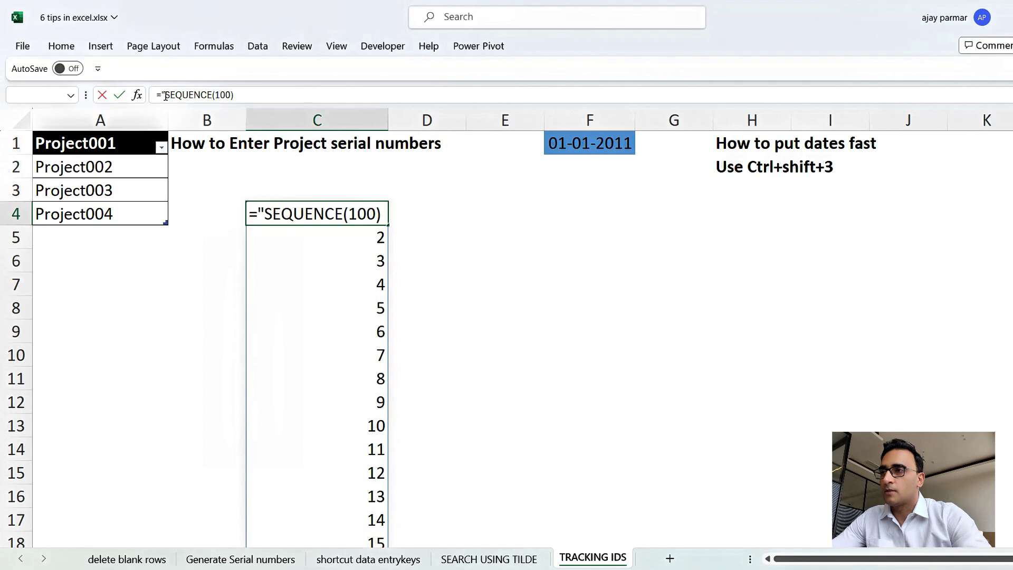
pyautogui.write('pR')
pyautogui.press('BackSpace')
pyautogui.press('BackSpace')
pyautogui.write('Project')
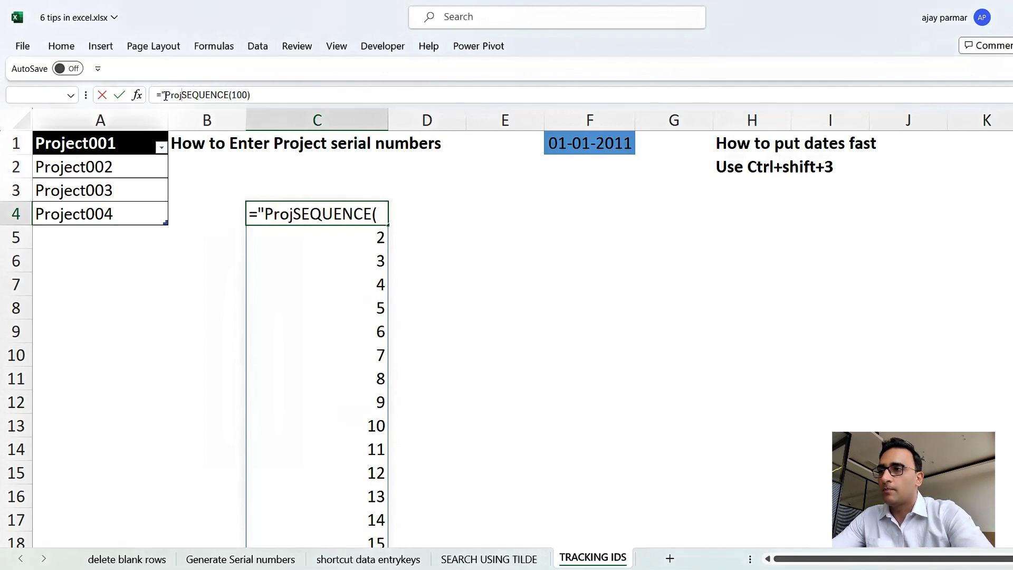
pyautogui.write('" &')
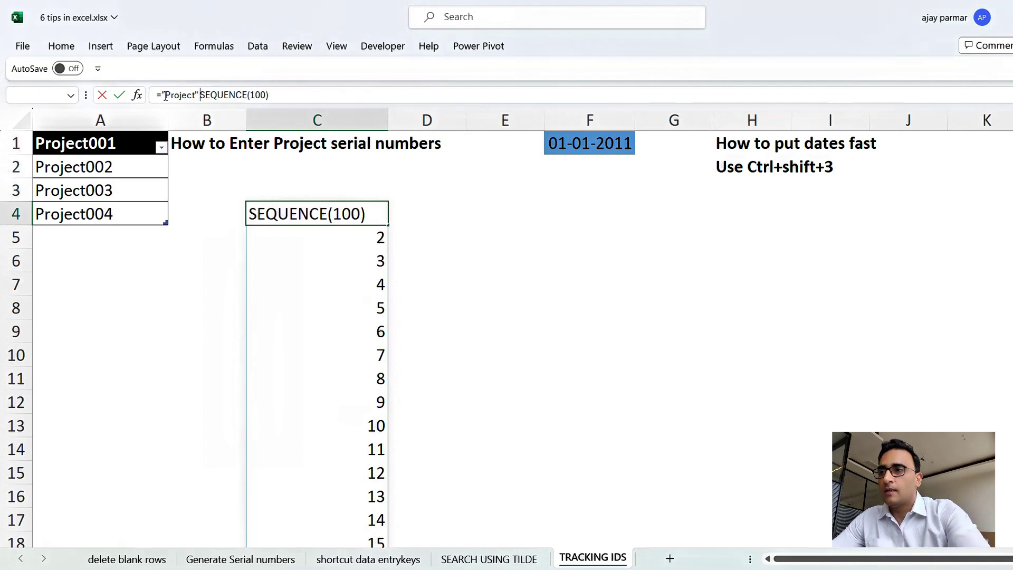
pyautogui.hotkey('ctrl', 'Return')
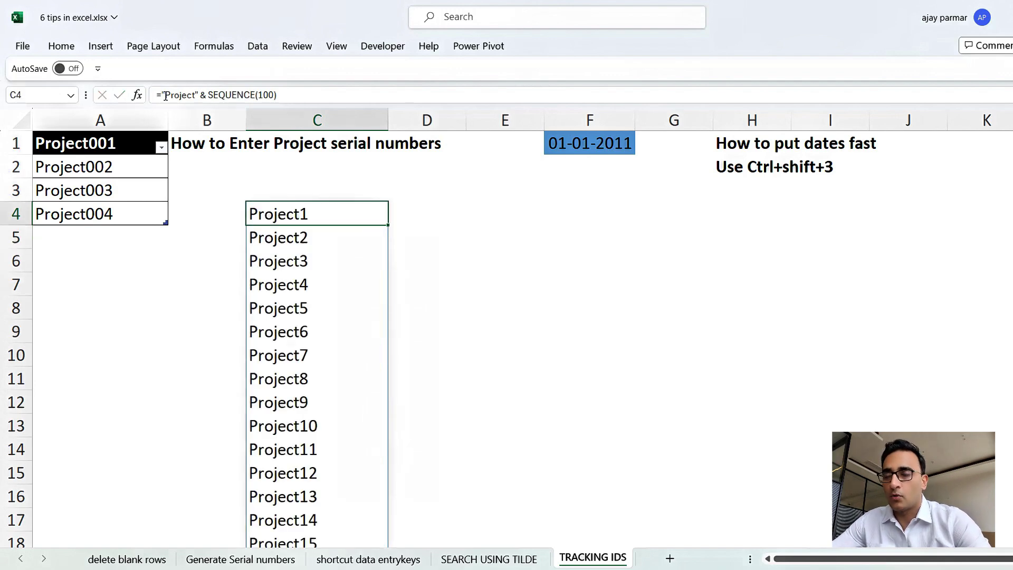
# Step: Wrap the SEQUENCE part of C4 in TEXT with the format "000" so the IDs use three digits
pyautogui.click(209, 95)
pyautogui.write('text(')
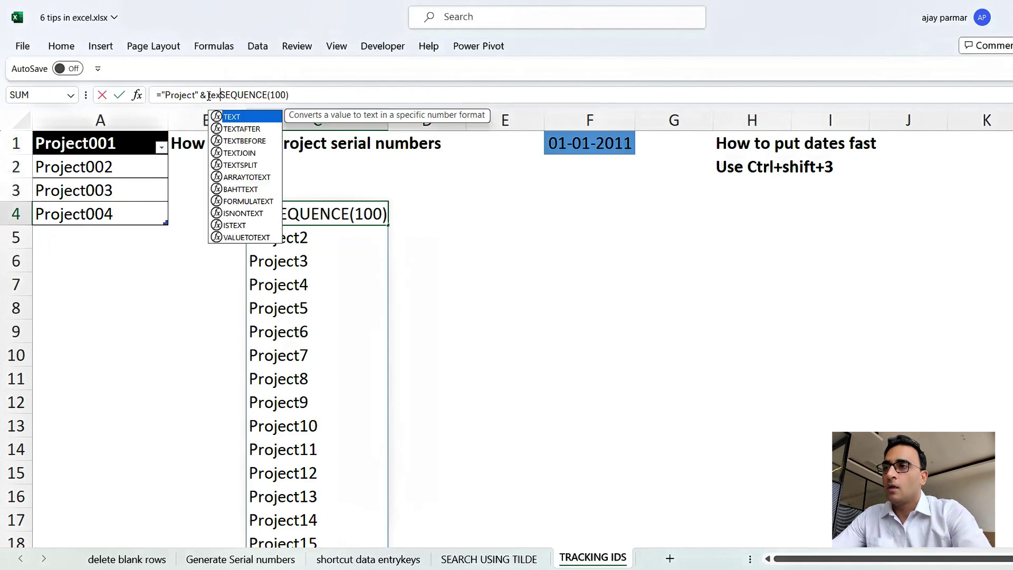
pyautogui.click(332, 95)
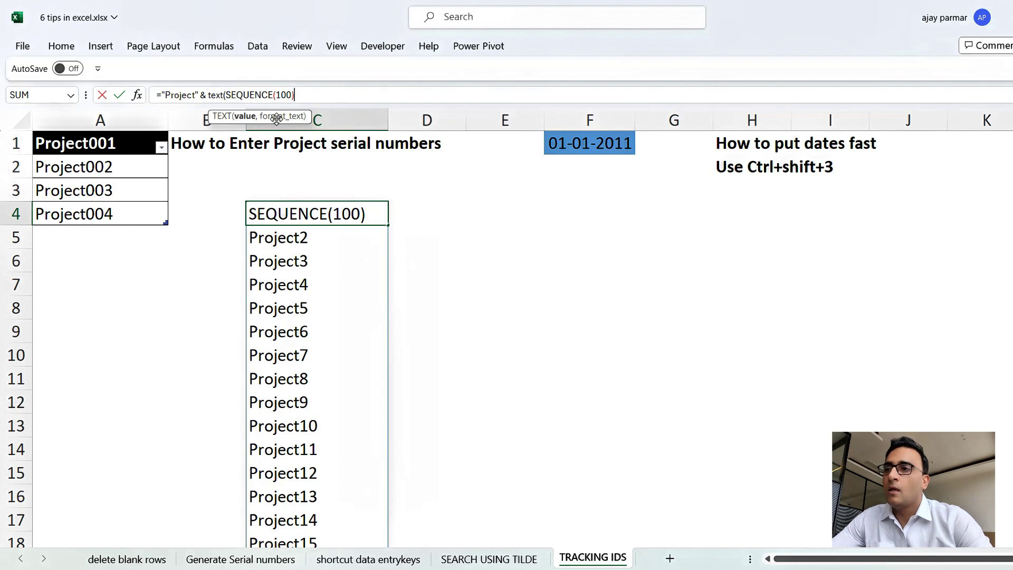
pyautogui.write(',"000')
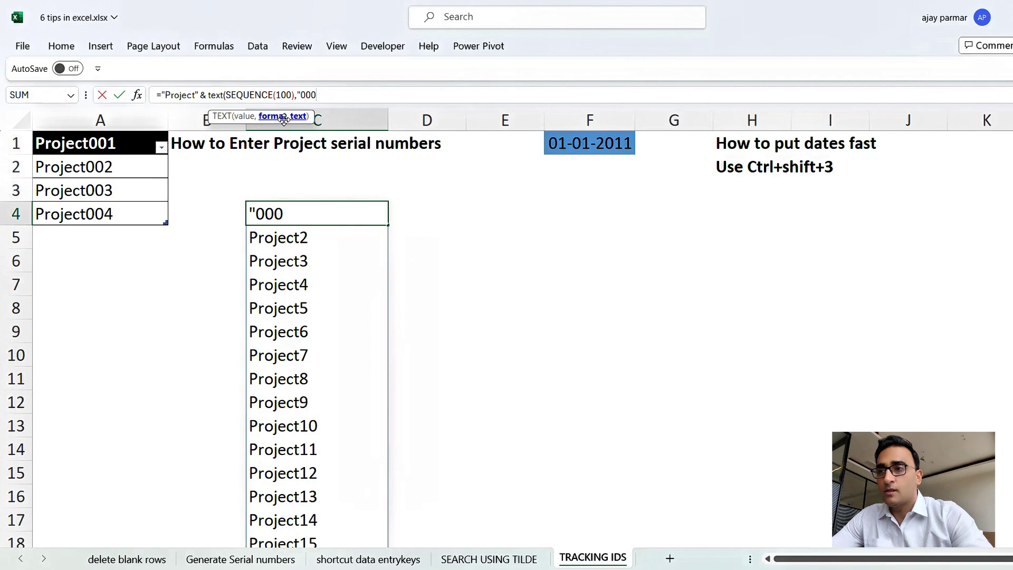
pyautogui.write('")')
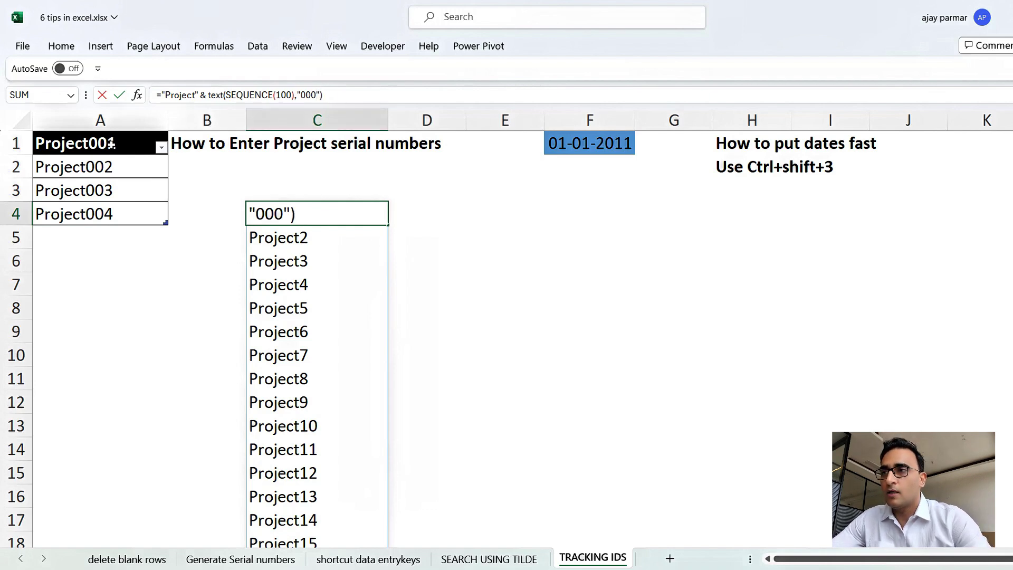
pyautogui.press('Return')
pyautogui.press('Up')
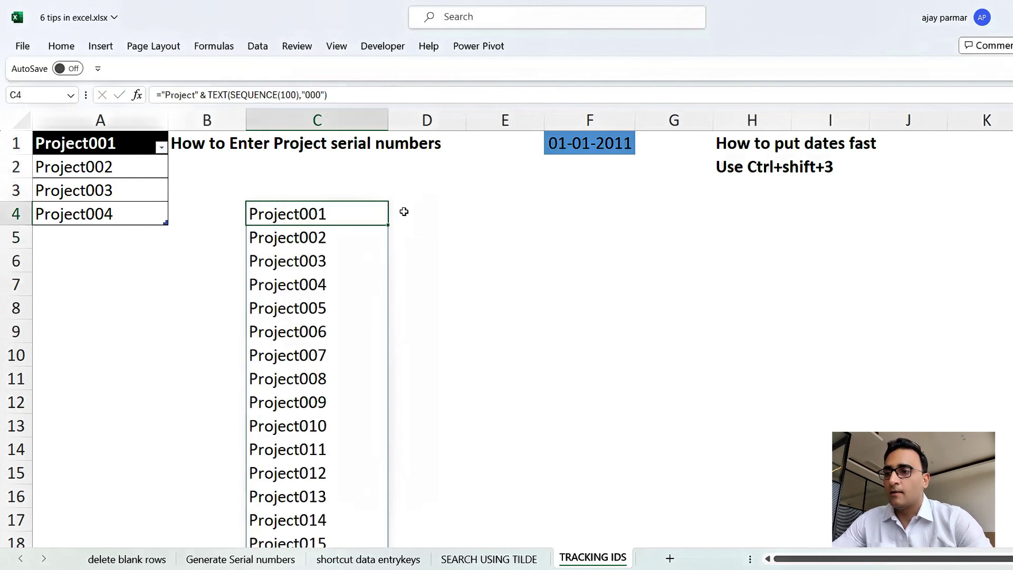
# Step: Check the end of the three-digit project ID list in column C and go back to C4
pyautogui.hotkey('ctrl', 'Down')
pyautogui.hotkey('ctrl', 'Up')
pyautogui.hotkey('ctrl', 'Up')
pyautogui.press('Down')
pyautogui.press('Down')
pyautogui.press('Down')
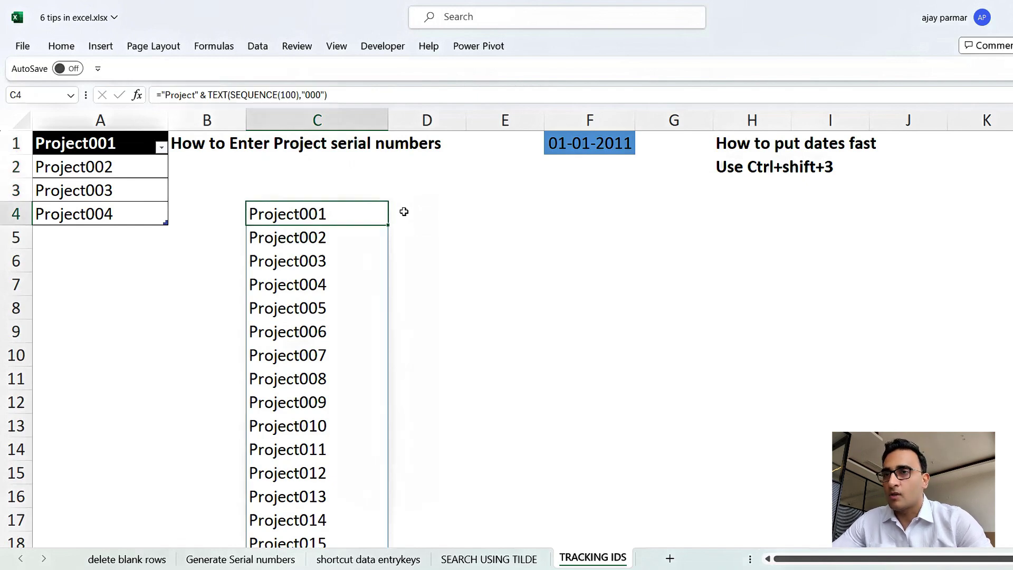
# Step: Fill the date series from F1 down to F15, undo the fill, and select G4
pyautogui.click(564, 198)
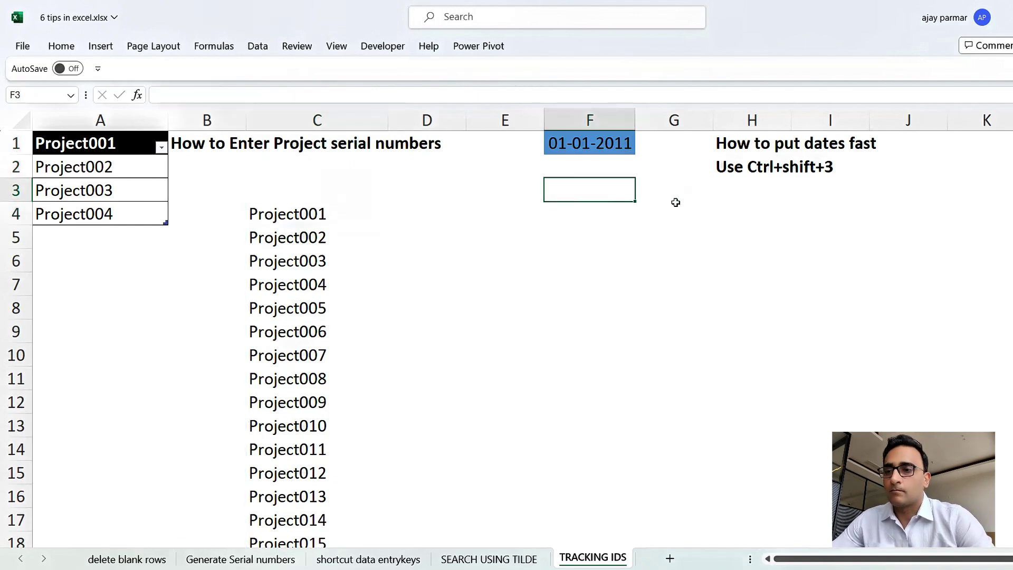
pyautogui.press('Up')
pyautogui.press('Up')
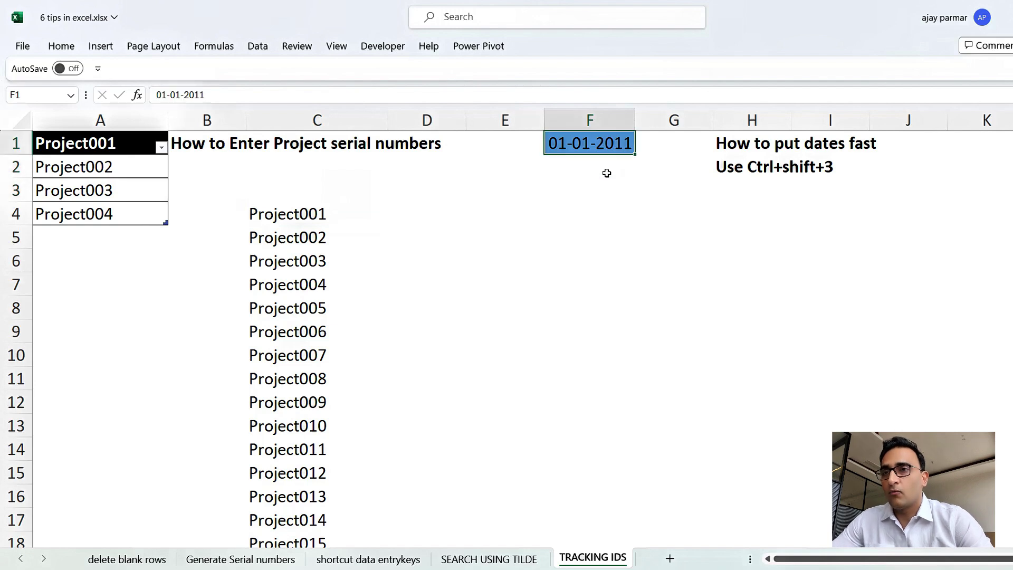
pyautogui.press('Down')
pyautogui.press('Up')
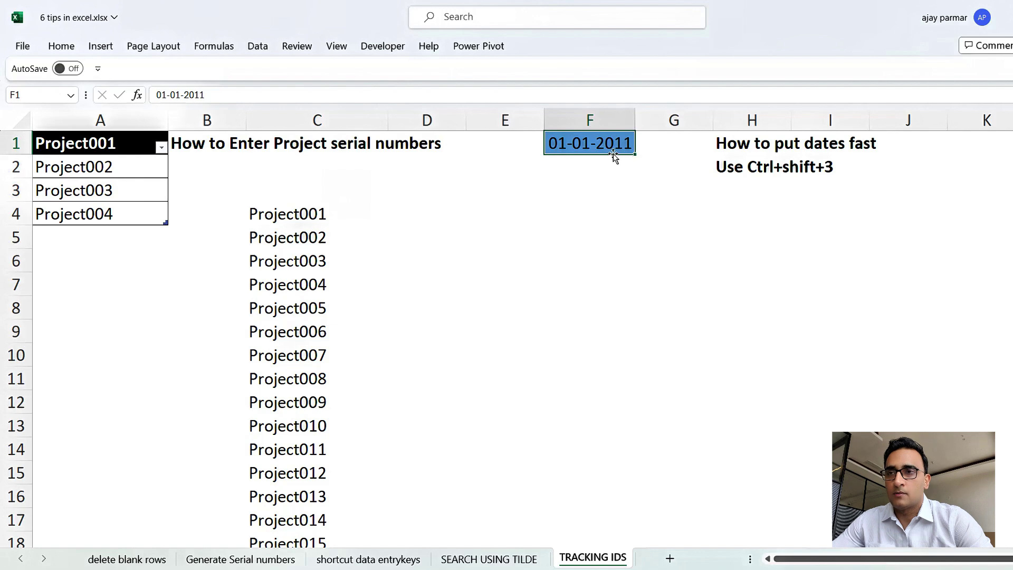
pyautogui.moveTo(635, 155); pyautogui.dragTo(642, 484)
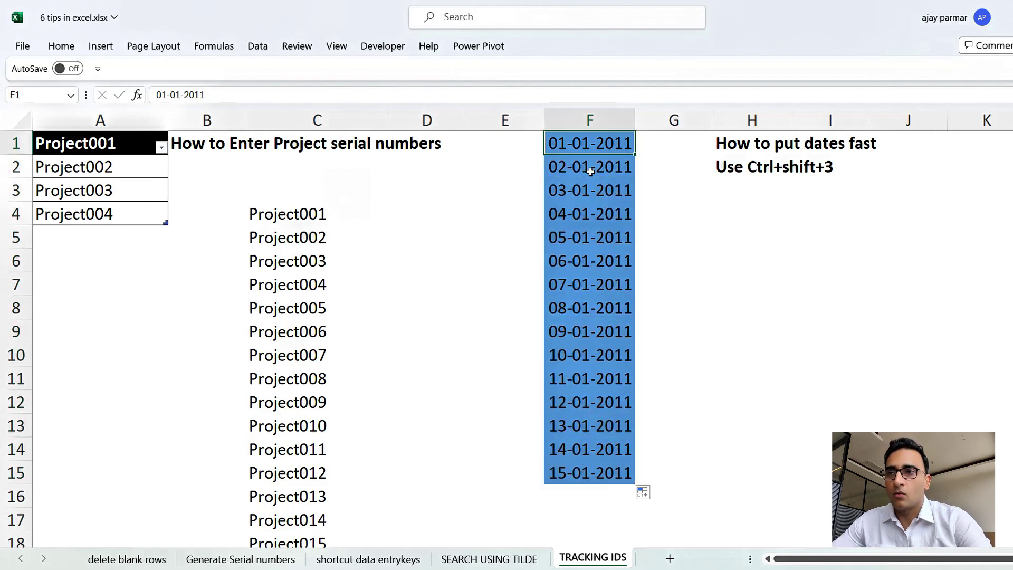
pyautogui.hotkey('ctrl', 'z')
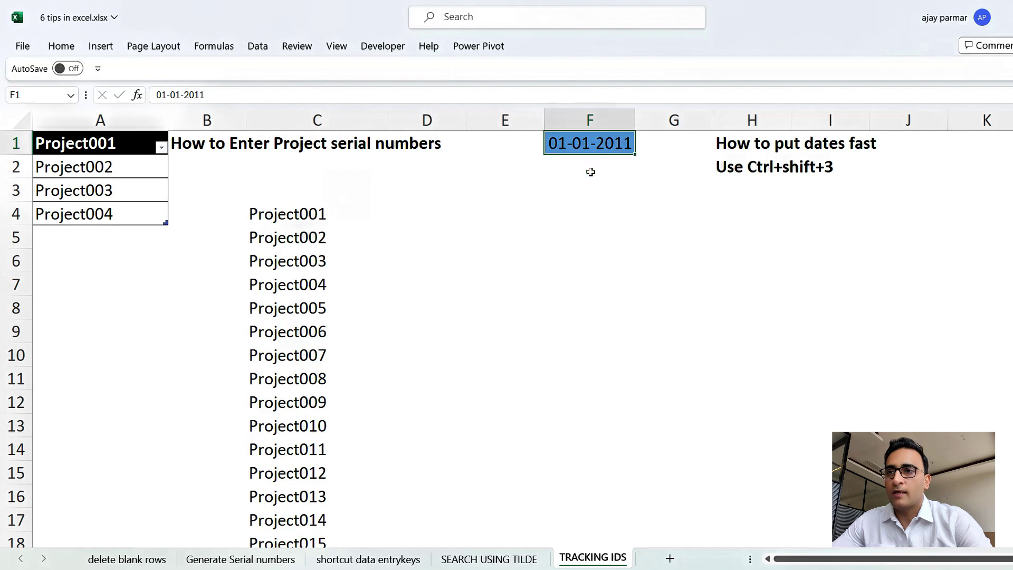
pyautogui.click(590, 172)
pyautogui.click(669, 220)
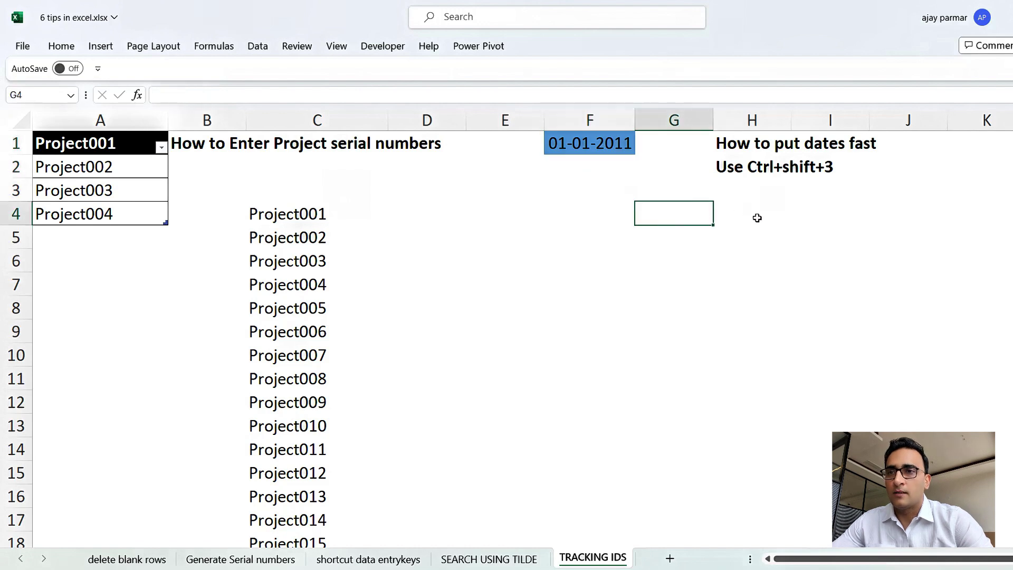
# Step: Enter the formula =SEQUENCE(100,,"1-1-2011") in H4 to generate 100 consecutive values starting from that date
pyautogui.click(757, 218)
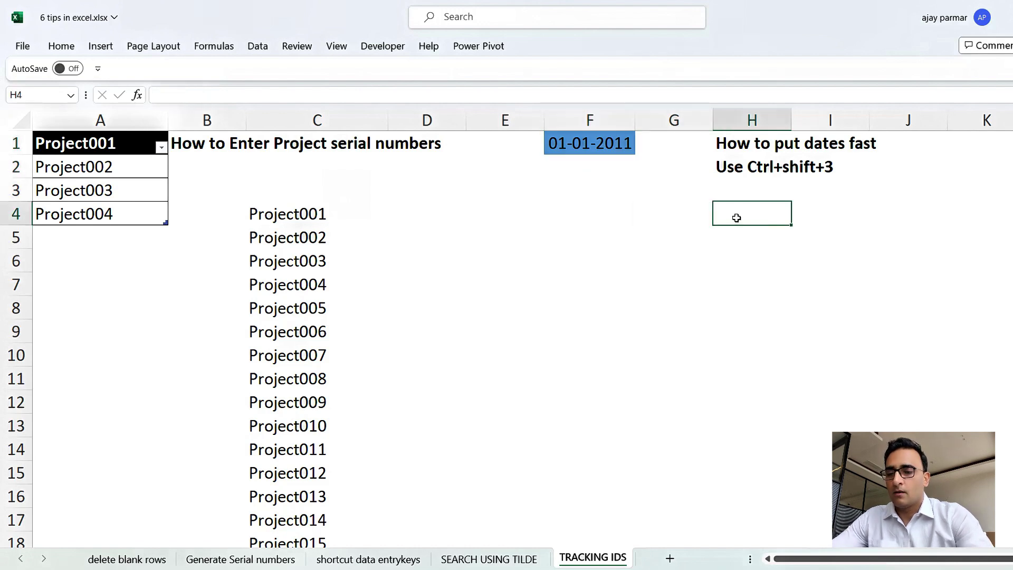
pyautogui.write('=seq')
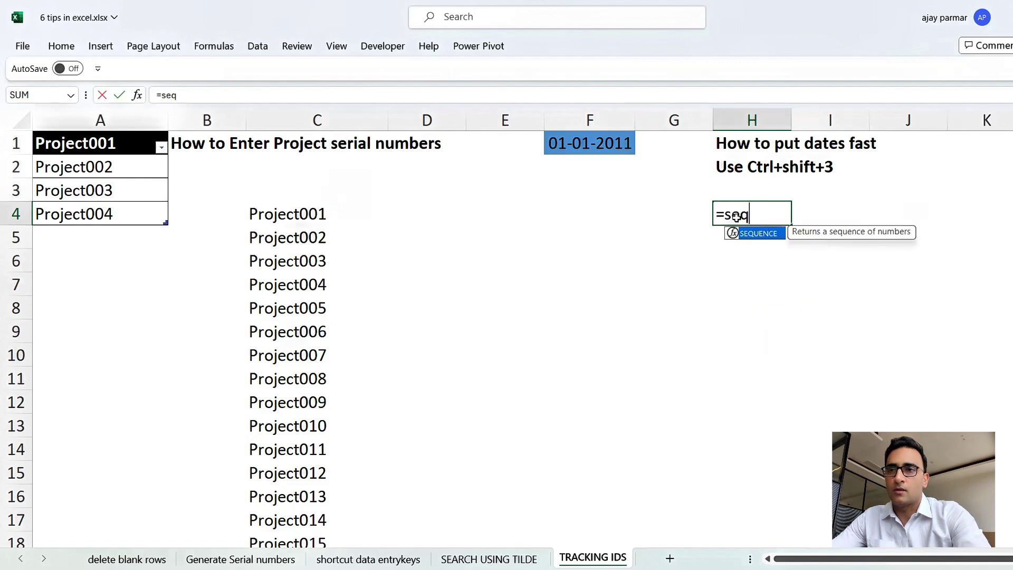
pyautogui.press('Tab')
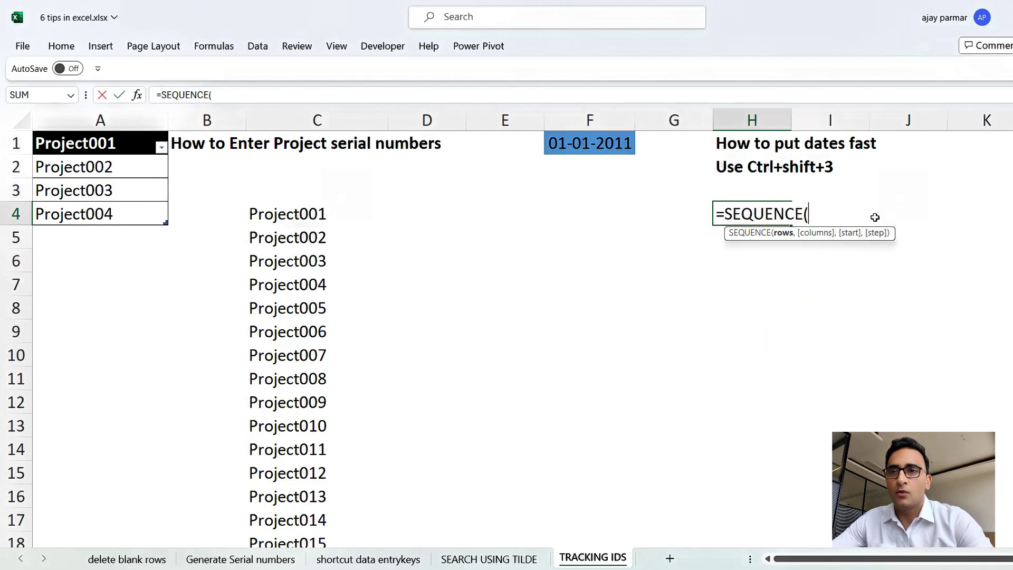
pyautogui.write('100')
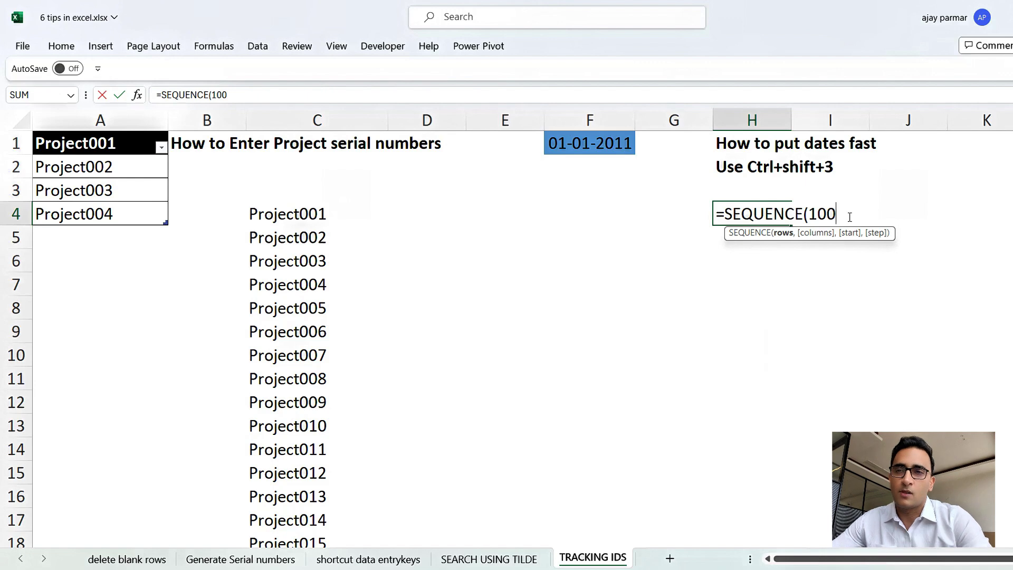
pyautogui.write(',')
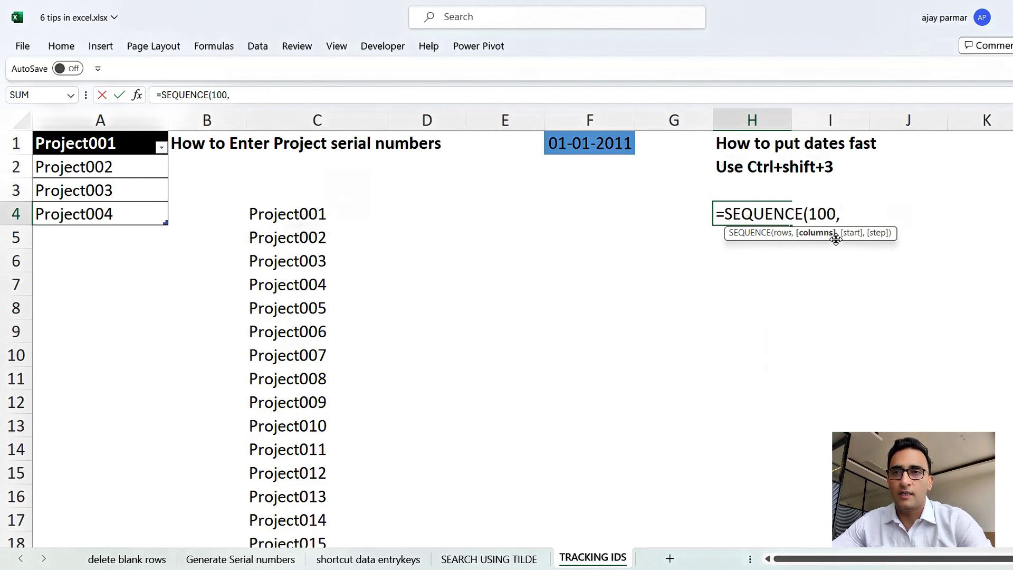
pyautogui.write(',')
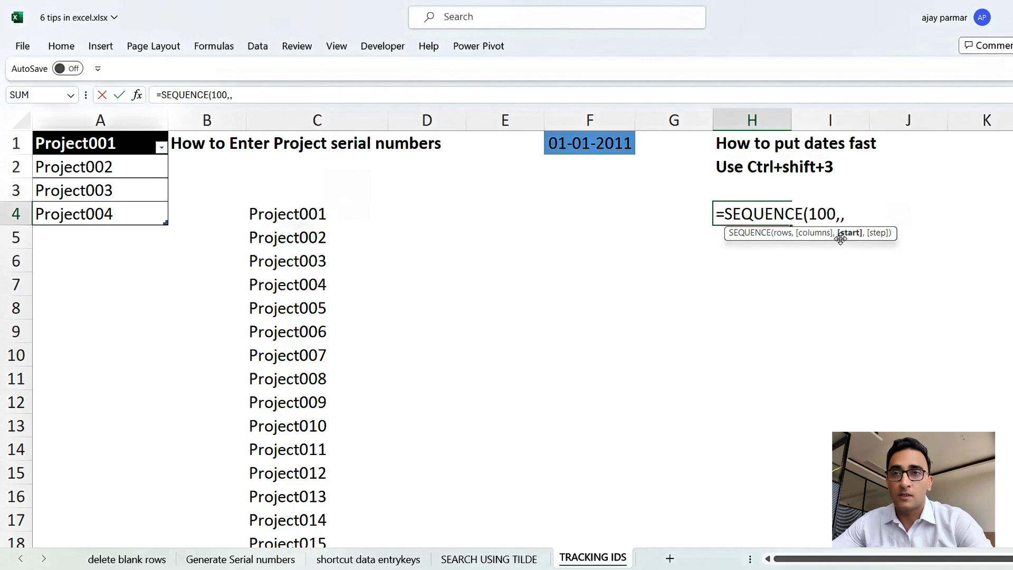
pyautogui.write('"')
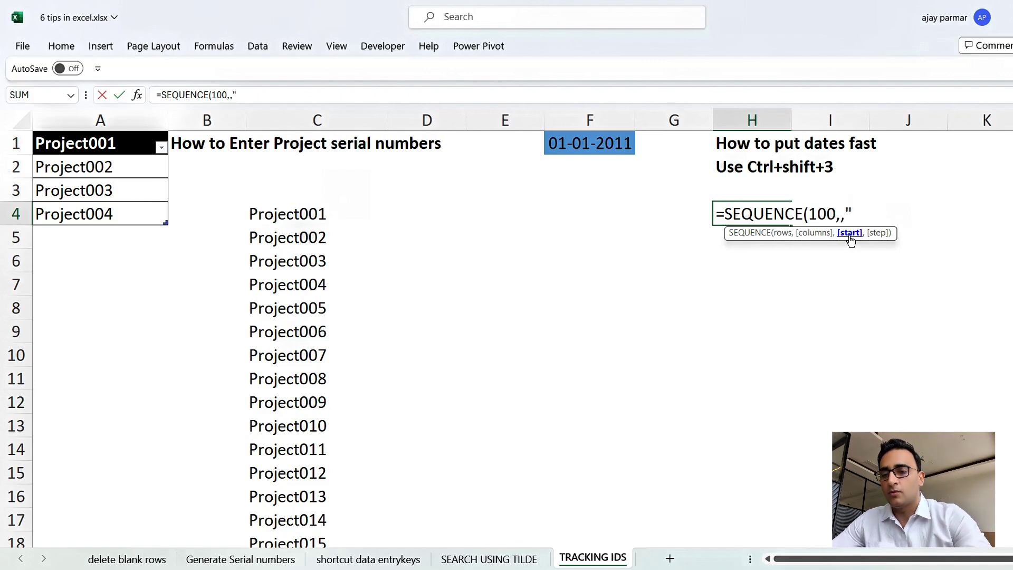
pyautogui.write('1-1-20')
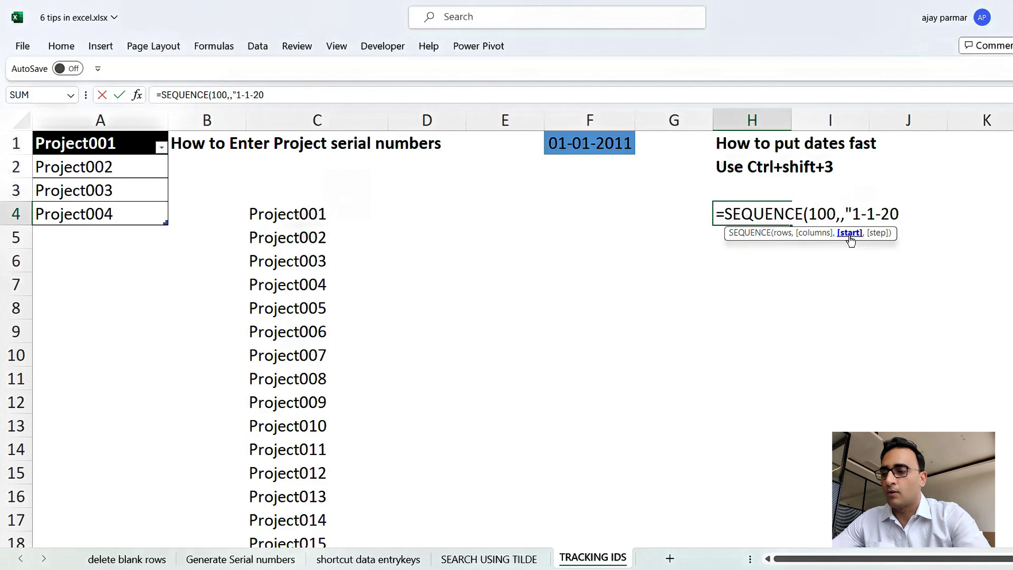
pyautogui.write('11")')
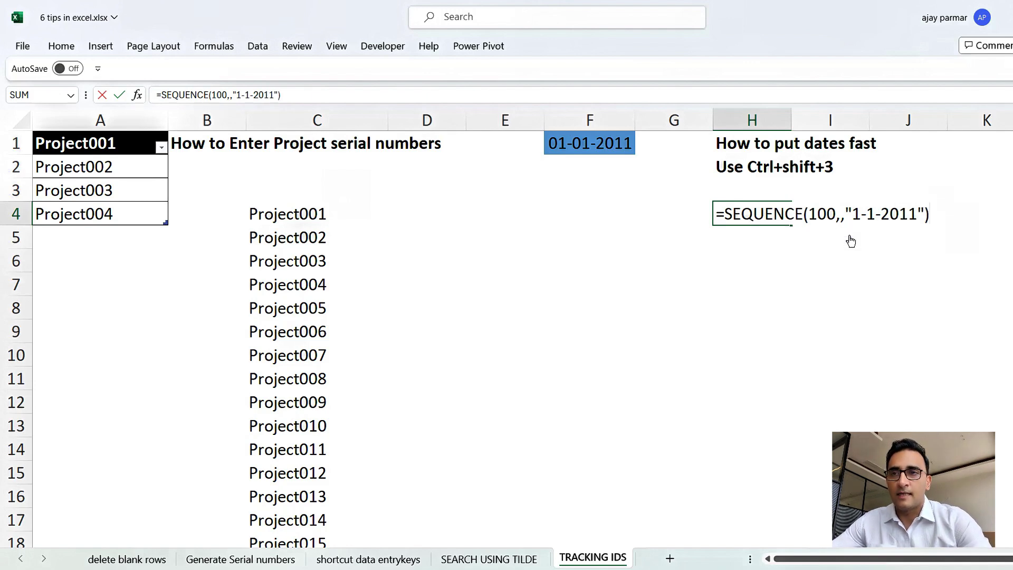
pyautogui.press('Return')
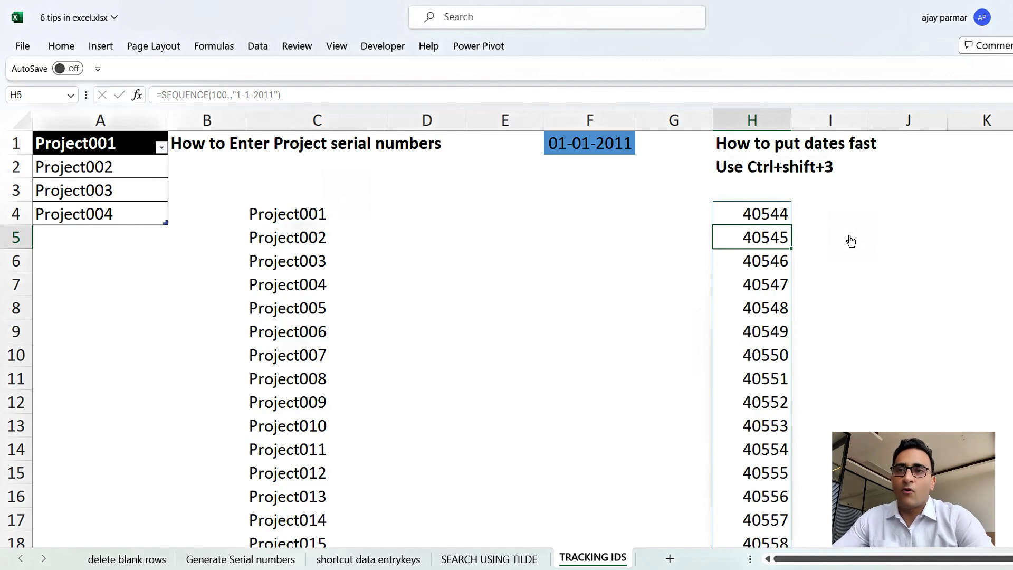
# Step: Format the whole spilled sequence from H4 down to H103 as day-month-year dates and return to H4
pyautogui.press('Up')
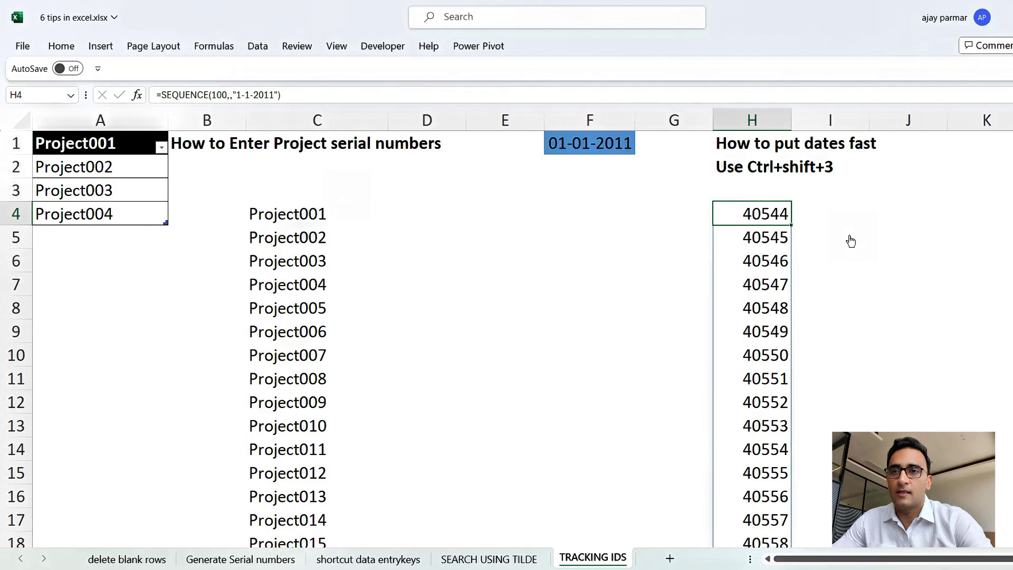
pyautogui.hotkey('ctrl', 'shift', 'Down')
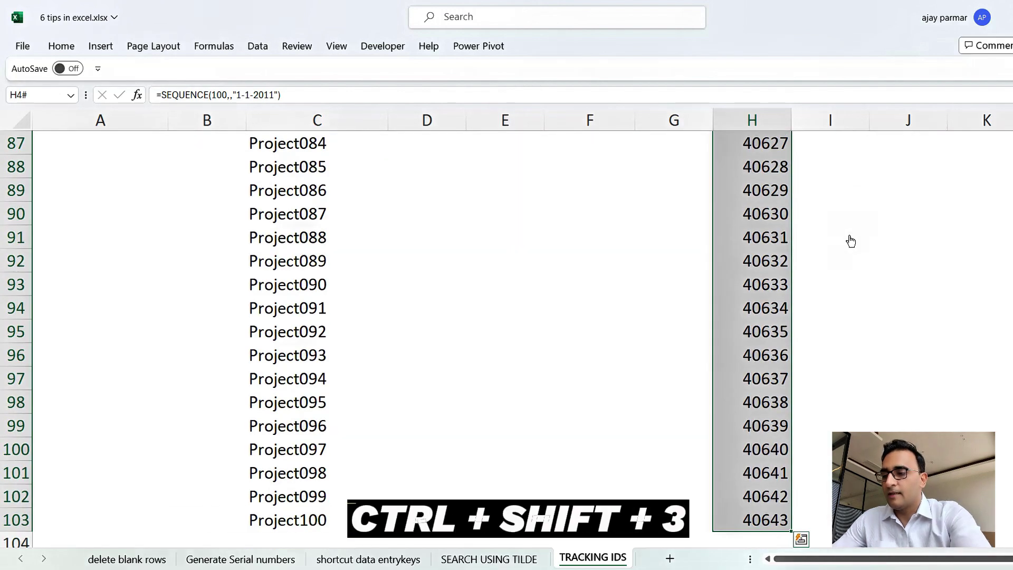
pyautogui.hotkey('ctrl', 'shift', '3')
pyautogui.click(757, 211)
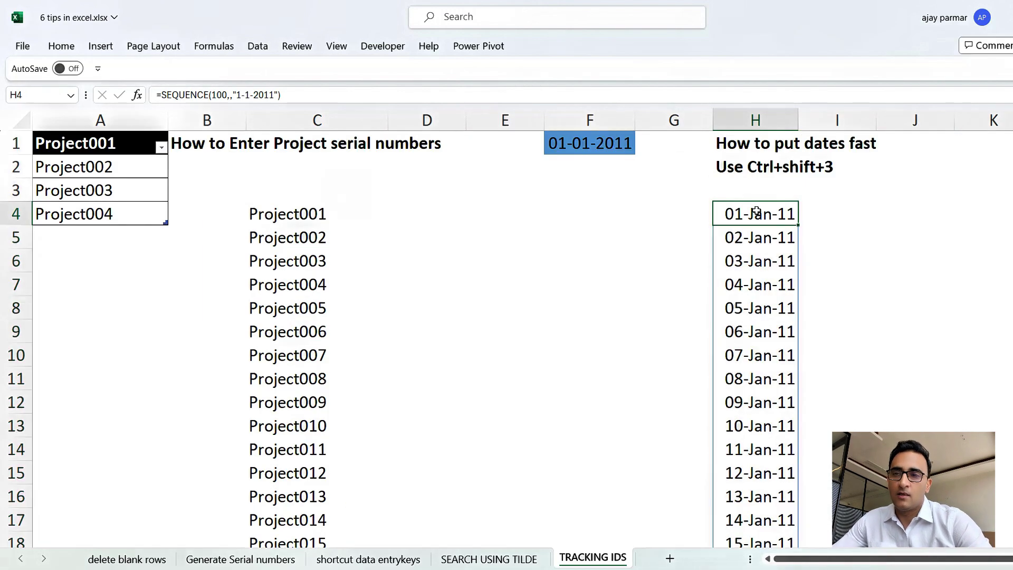